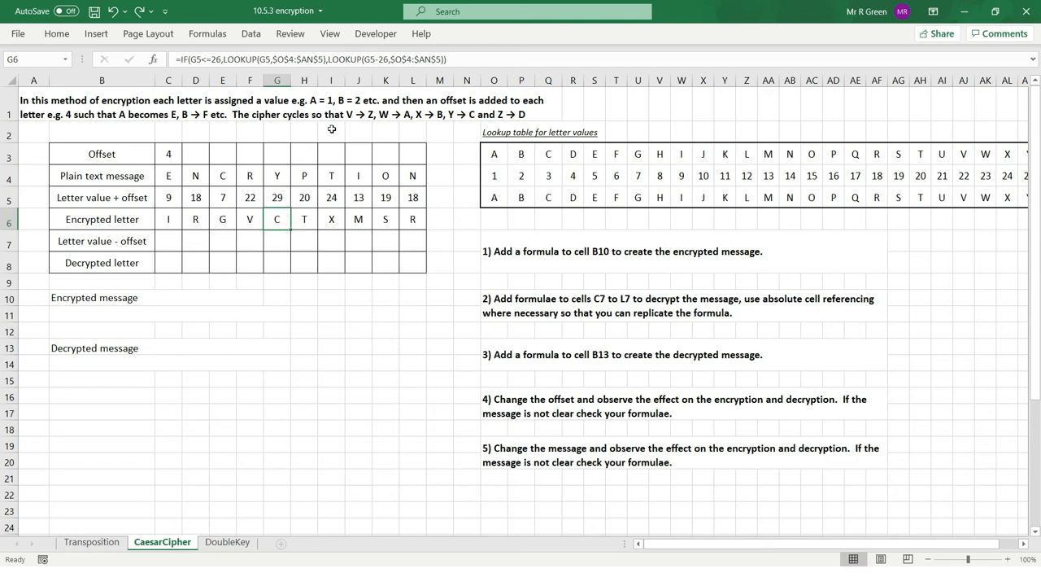
Inspect the G5-26 lookup part of cell G6's formula and the row of encrypted letters.
left_click(370, 58)
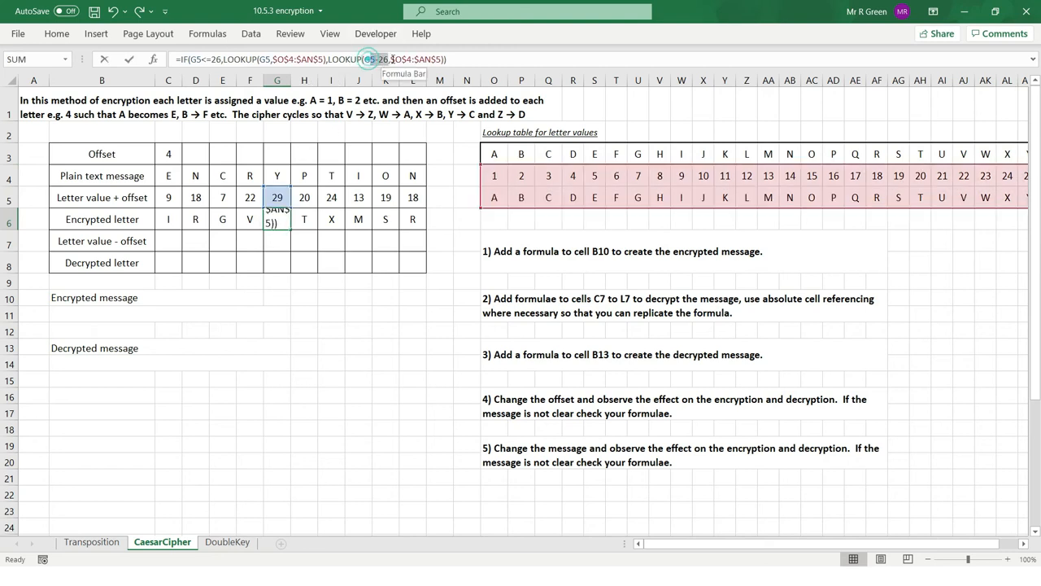
left_click_drag(369, 59, 392, 59)
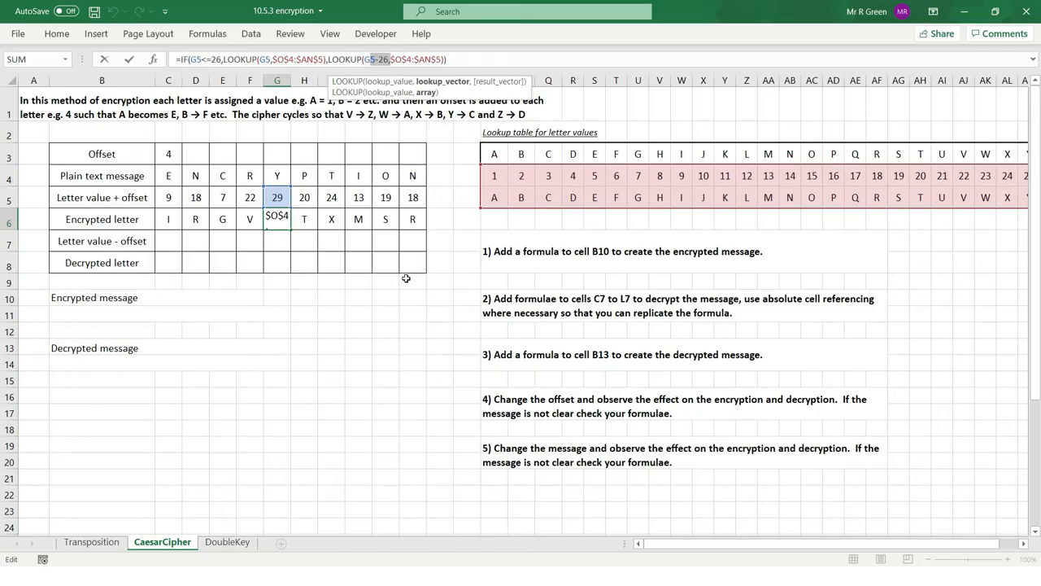
key("Return")
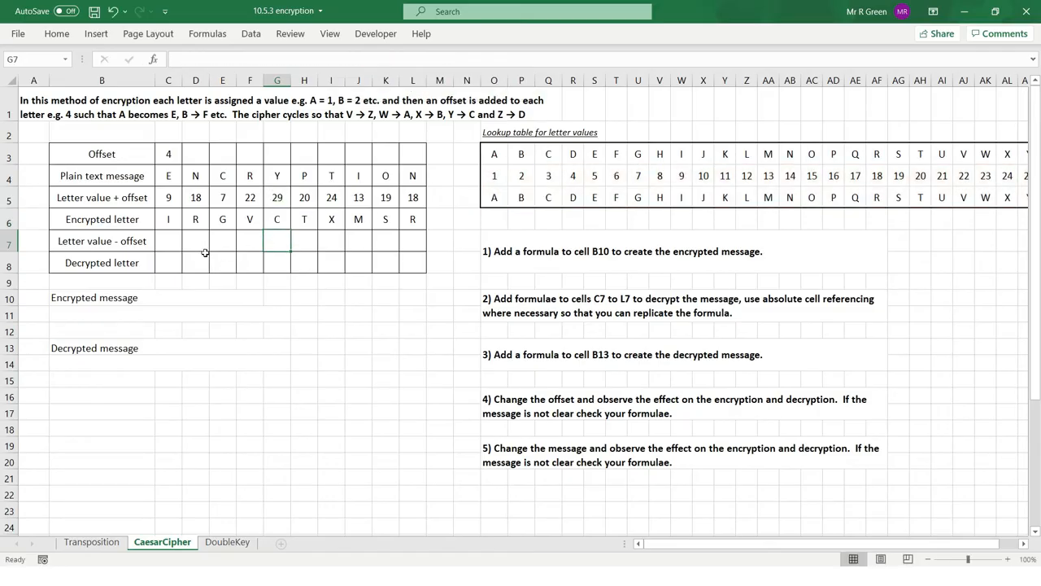
left_click(169, 221)
left_click_drag(181, 230, 408, 226)
Enter a CONCATENATE formula in B11 that joins the ten encrypted letters in C6 to L6, each as a separate argument.
left_click(109, 319)
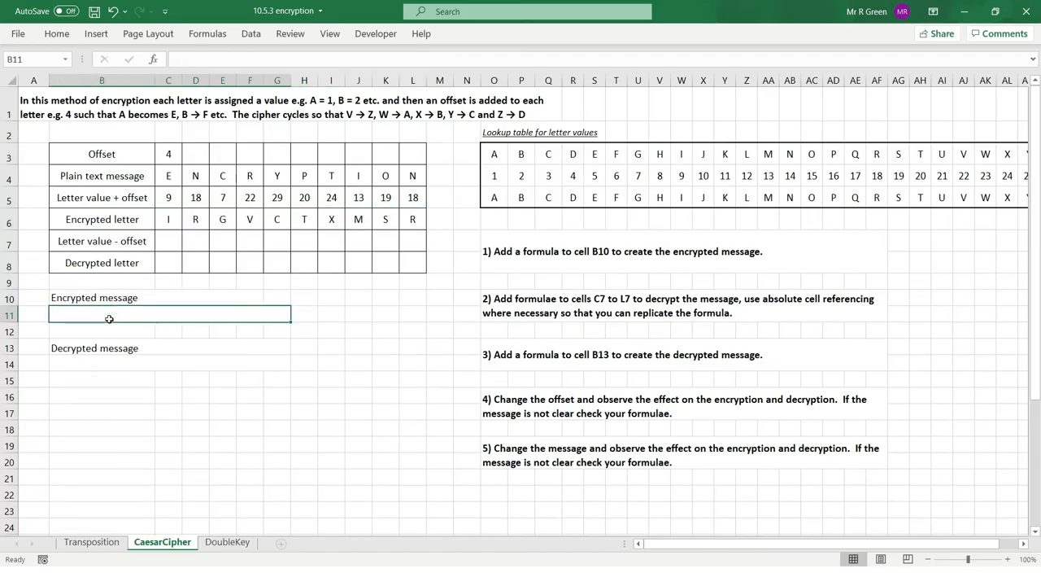
type("=c")
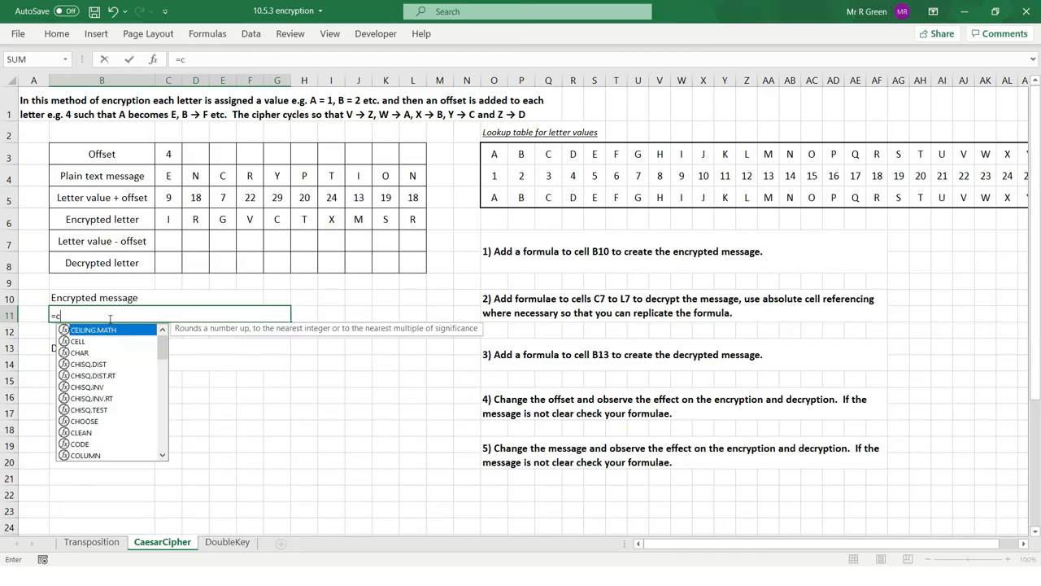
type("oncatenate")
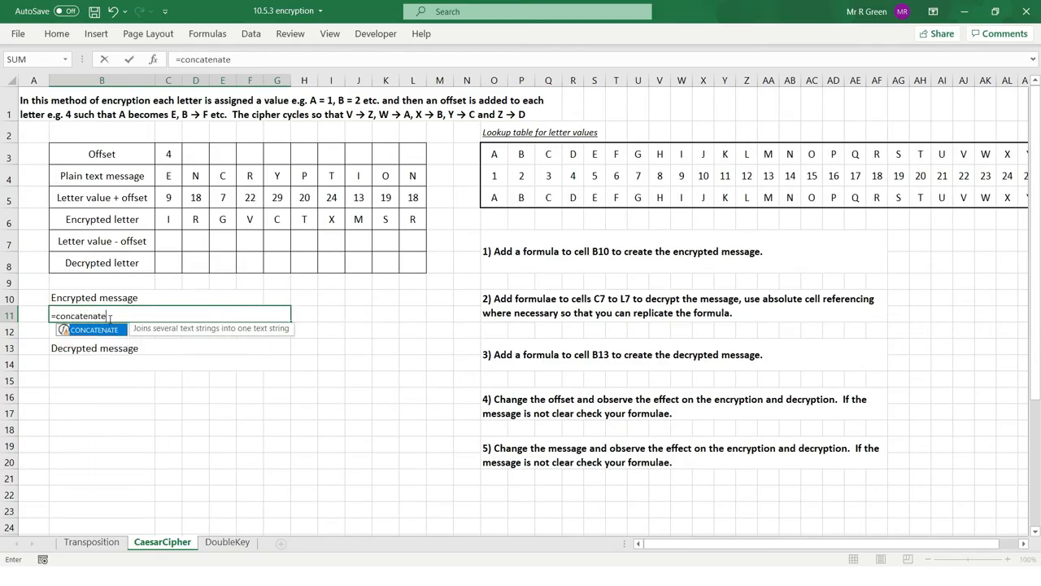
type("(")
left_click(164, 219)
type(",")
left_click(189, 220)
type(",")
left_click(218, 220)
type(",")
left_click(247, 220)
type(",")
left_click(278, 221)
type(",")
left_click(306, 221)
type(",")
left_click(334, 220)
type(",")
left_click(372, 221)
type(",")
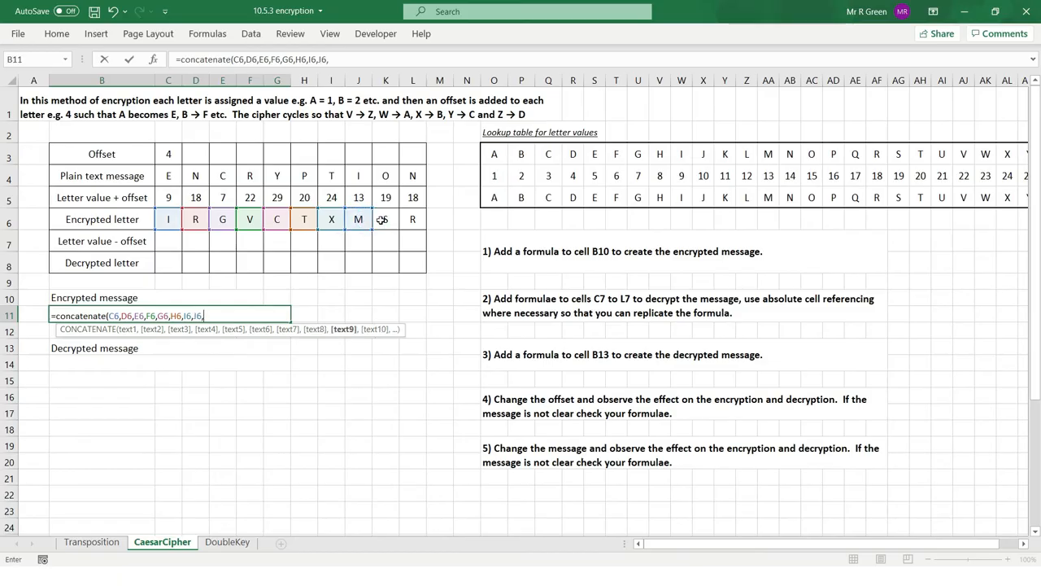
left_click(385, 220)
type(",")
left_click(412, 221)
key("Return")
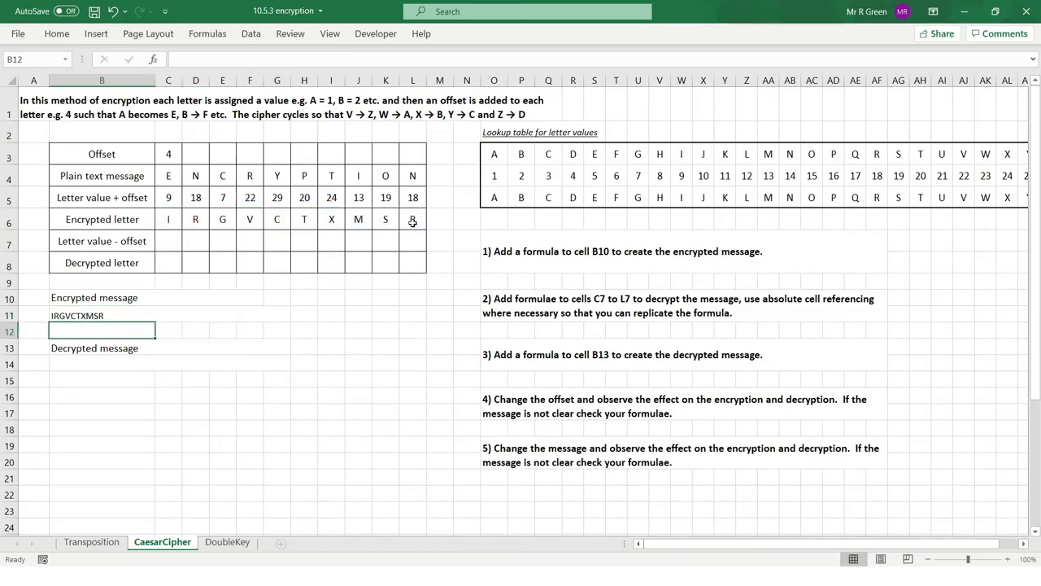
Examine the encrypted letter, decrypted letter, plain text and letter value + offset rows to see how decryption must reverse encryption.
left_click(91, 354)
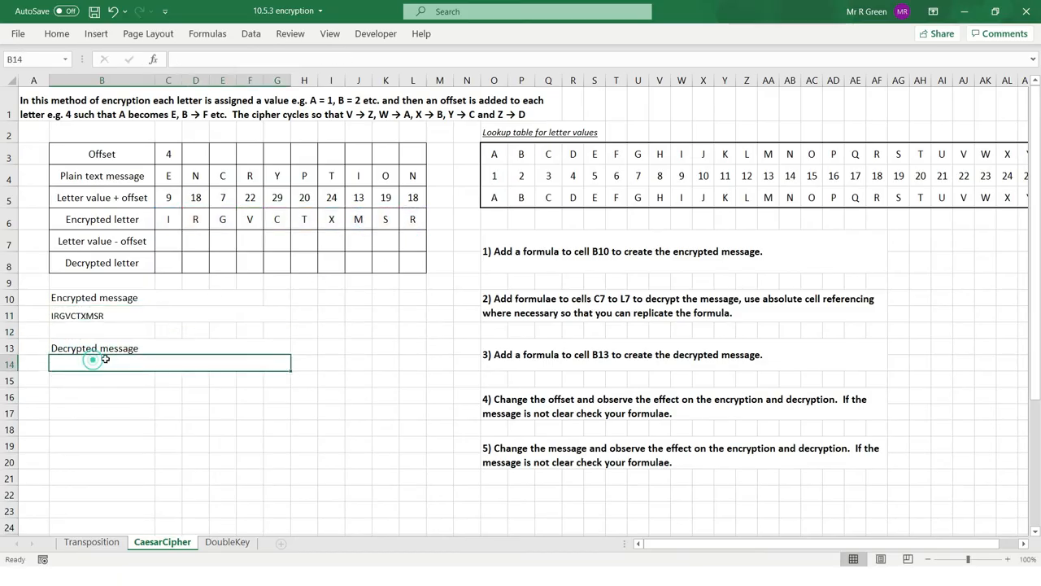
left_click_drag(172, 220, 417, 224)
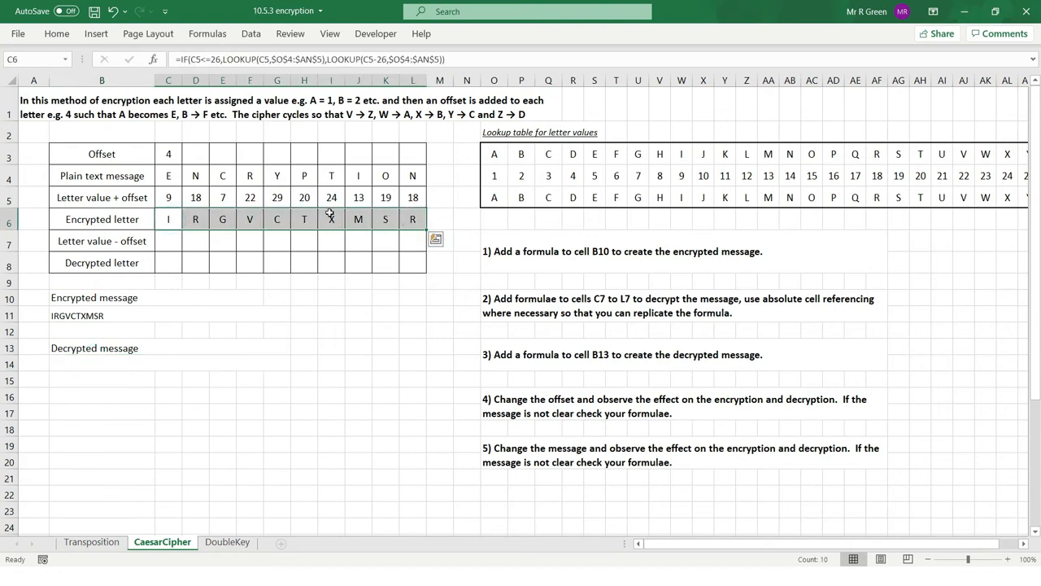
left_click_drag(87, 269, 416, 269)
left_click_drag(174, 268, 406, 261)
left_click(269, 261)
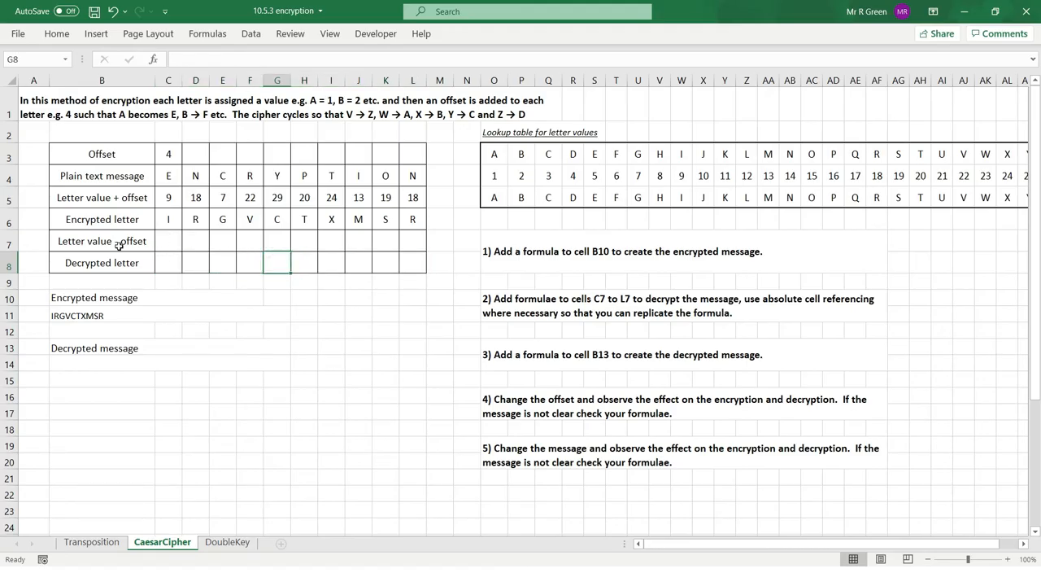
left_click(169, 220)
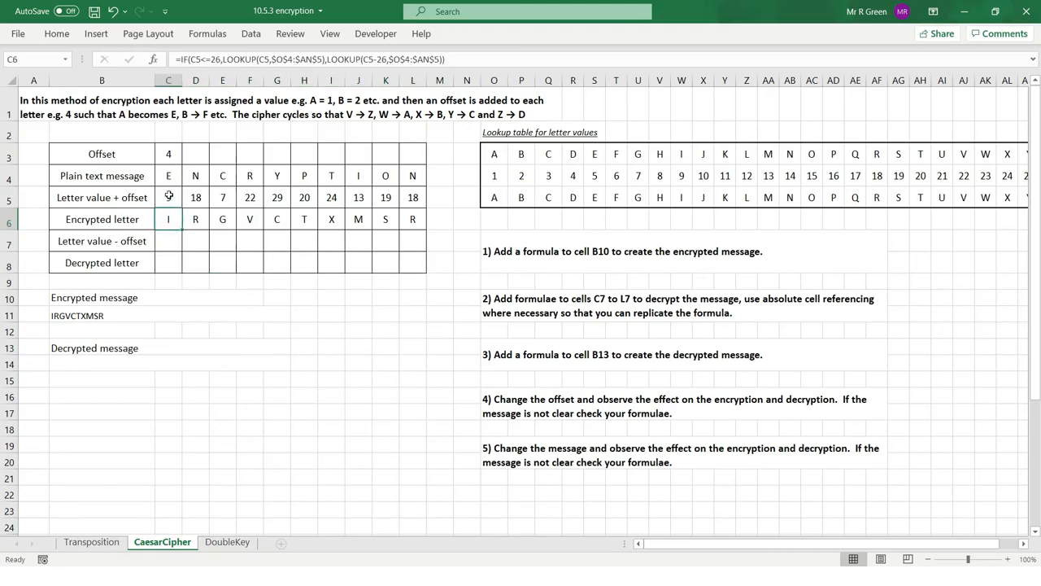
left_click_drag(168, 220, 412, 220)
left_click_drag(169, 176, 415, 177)
left_click_drag(170, 201, 416, 200)
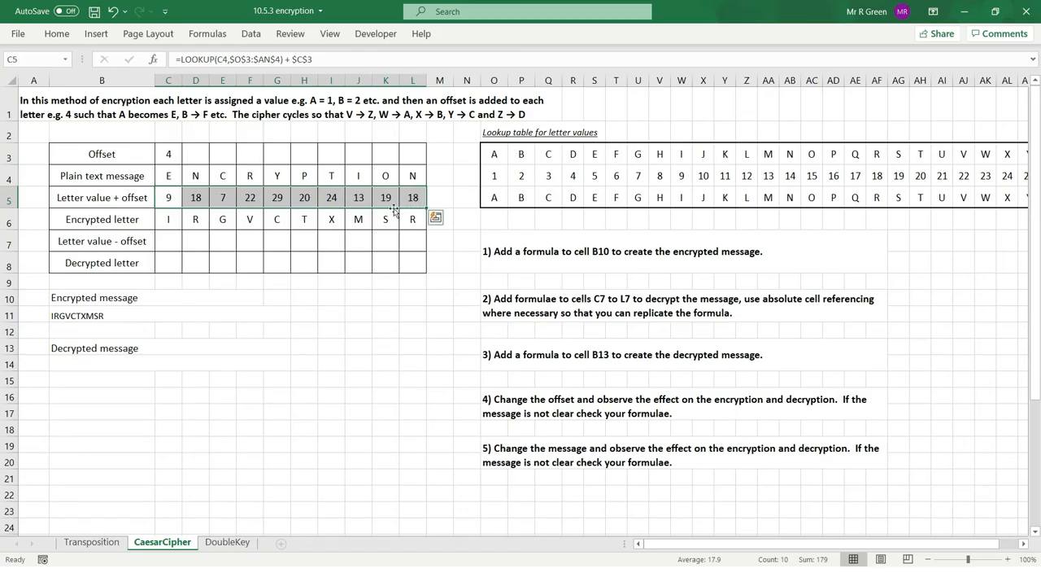
Enter the formula =LOOKUP(C6,O3:AN4) in C7 to find the first encrypted letter's number in the lookup table.
left_click(169, 243)
type("=look")
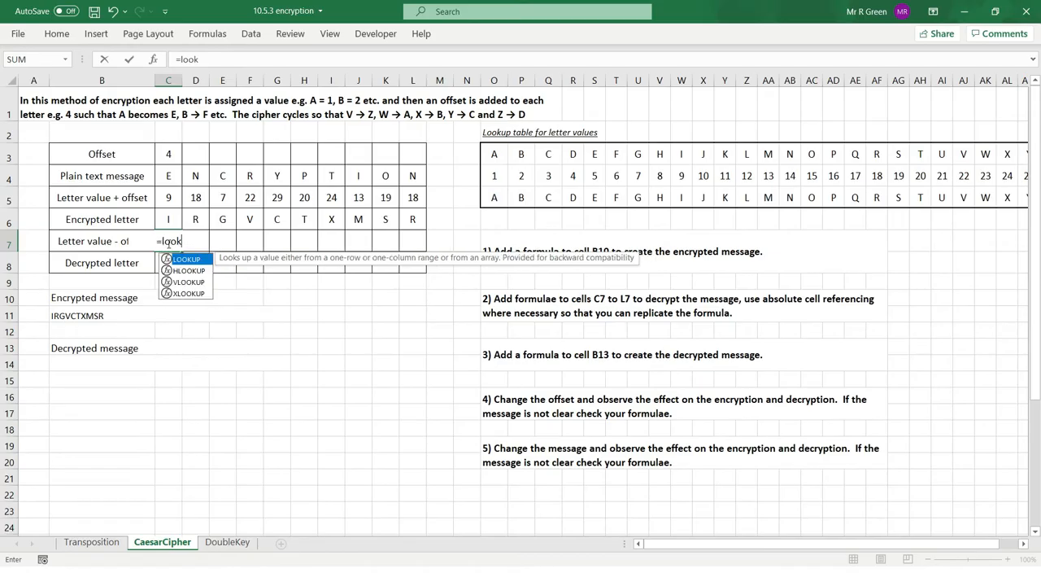
type("up(")
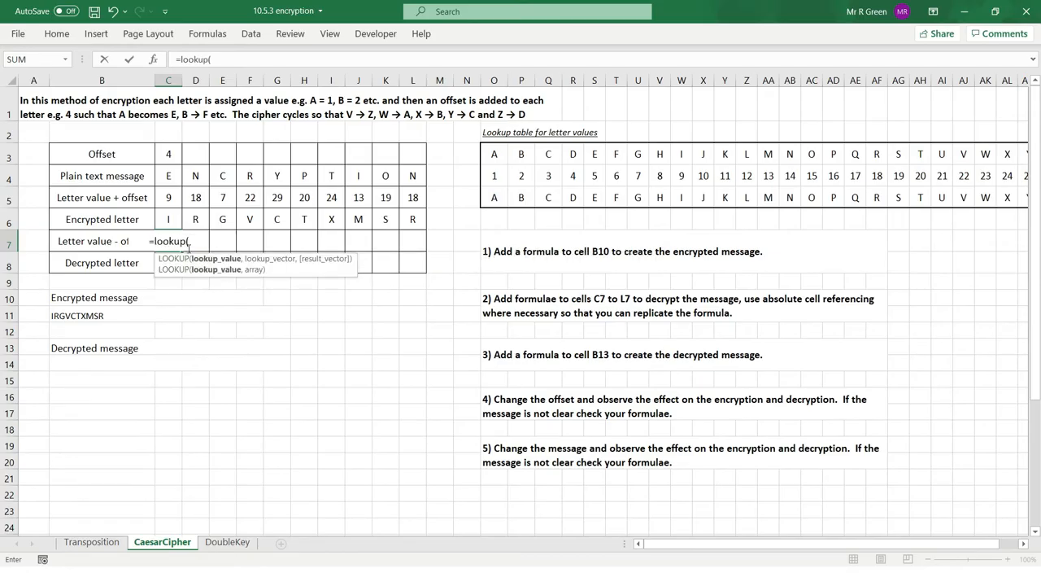
left_click(169, 220)
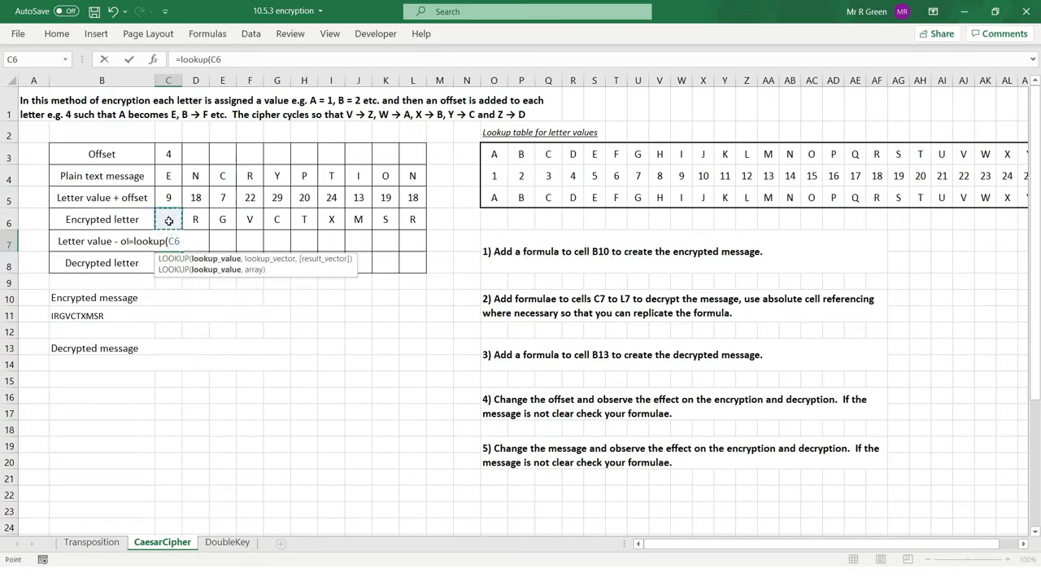
type(",")
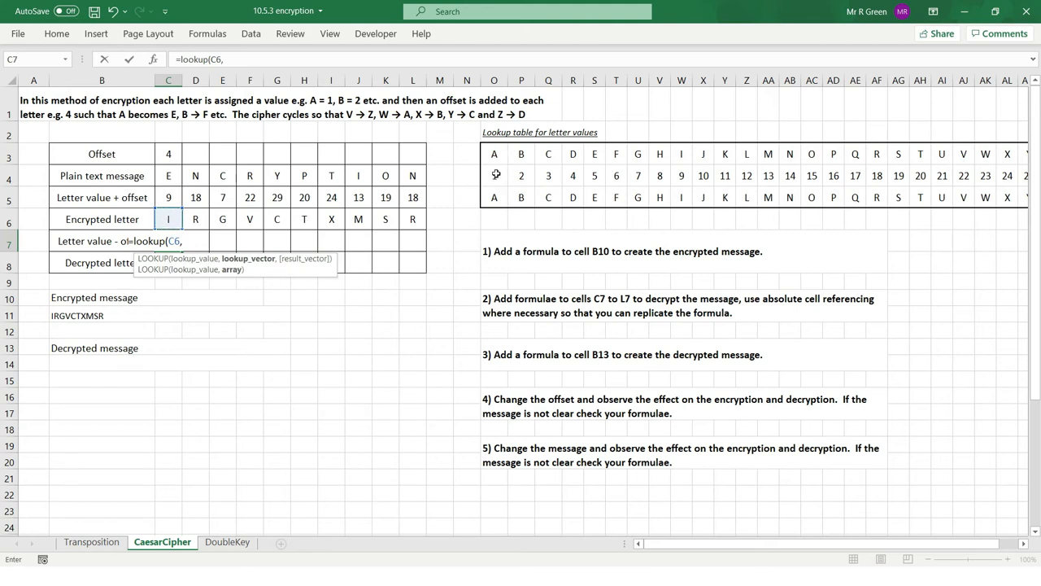
left_click_drag(497, 154, 919, 175)
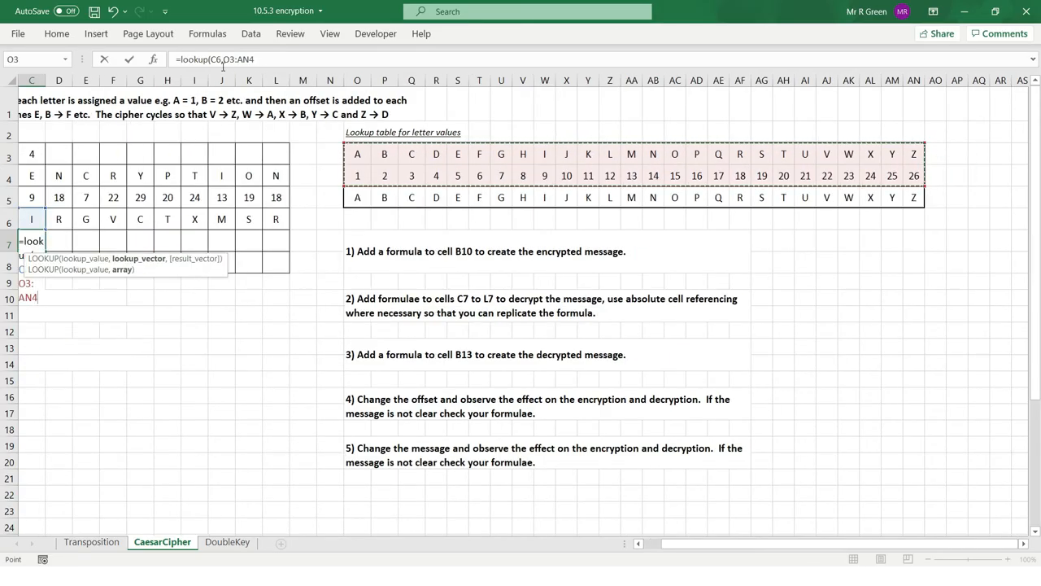
left_click(265, 59)
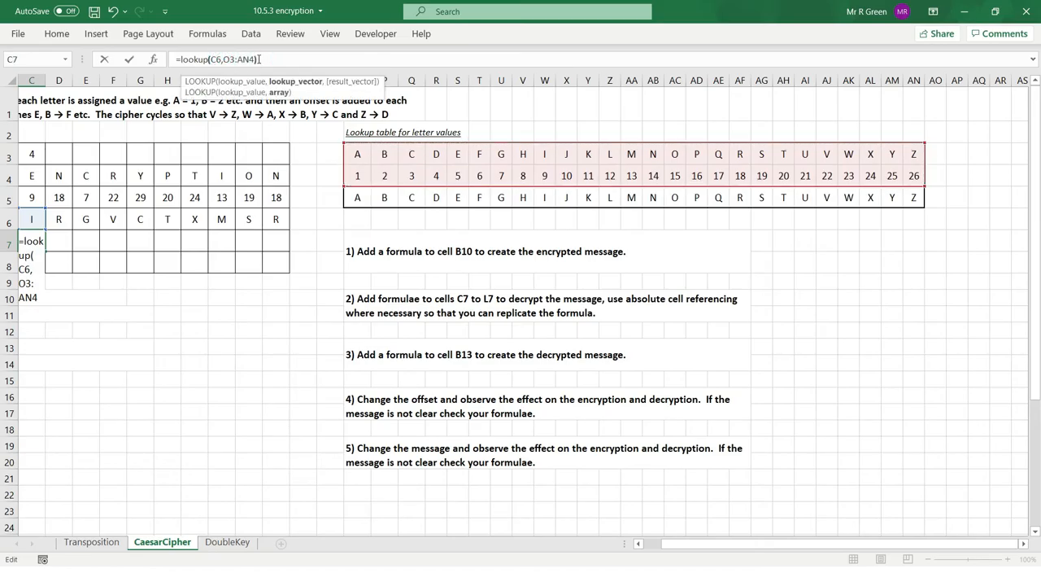
key("Return")
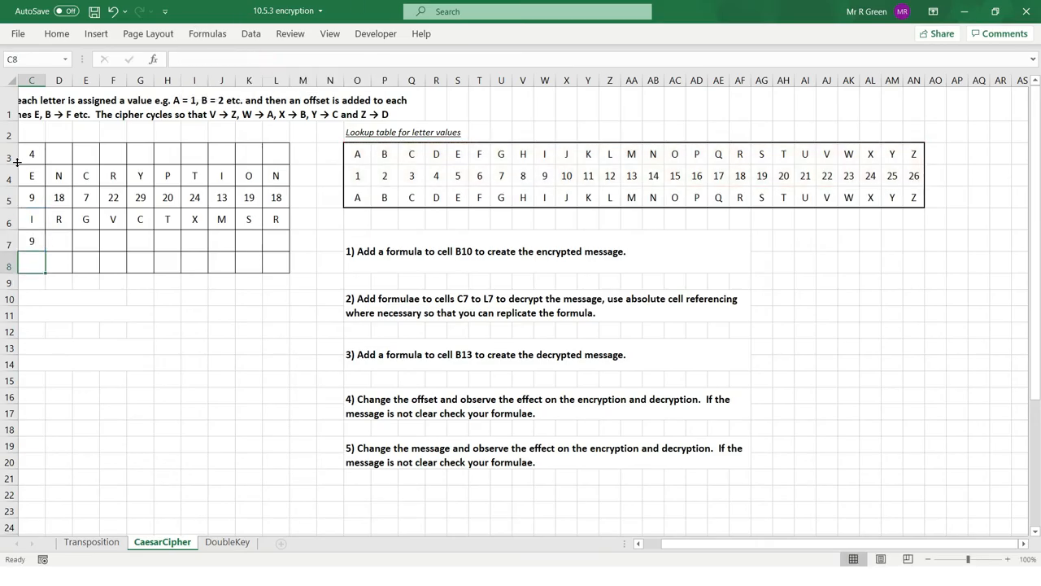
Extend the C7 formula to =LOOKUP(C6,O3:AN4) - C3 so it subtracts the offset, and check its result against the lookup table.
left_click(32, 241)
left_click(285, 61)
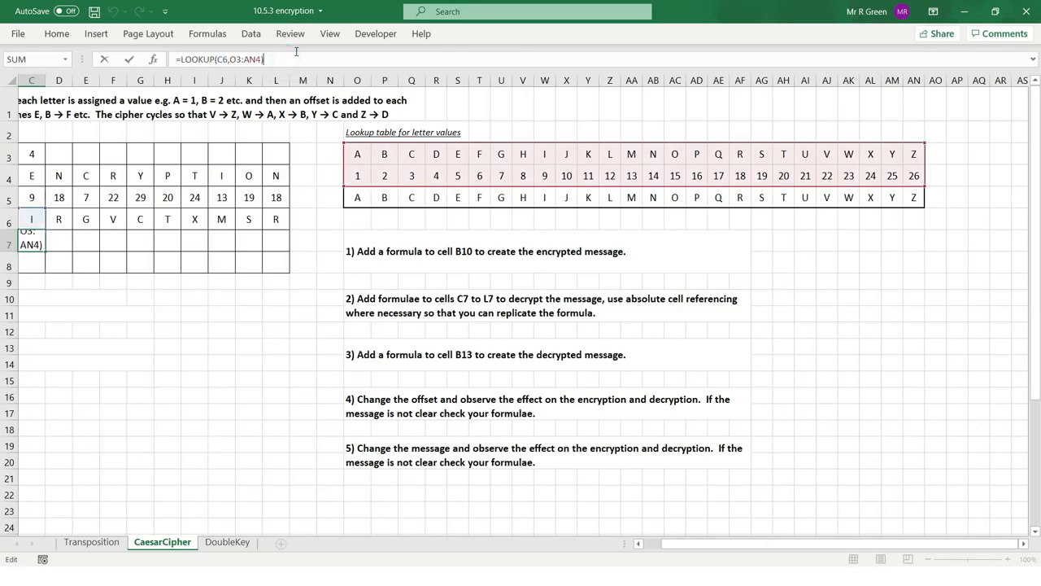
type("-")
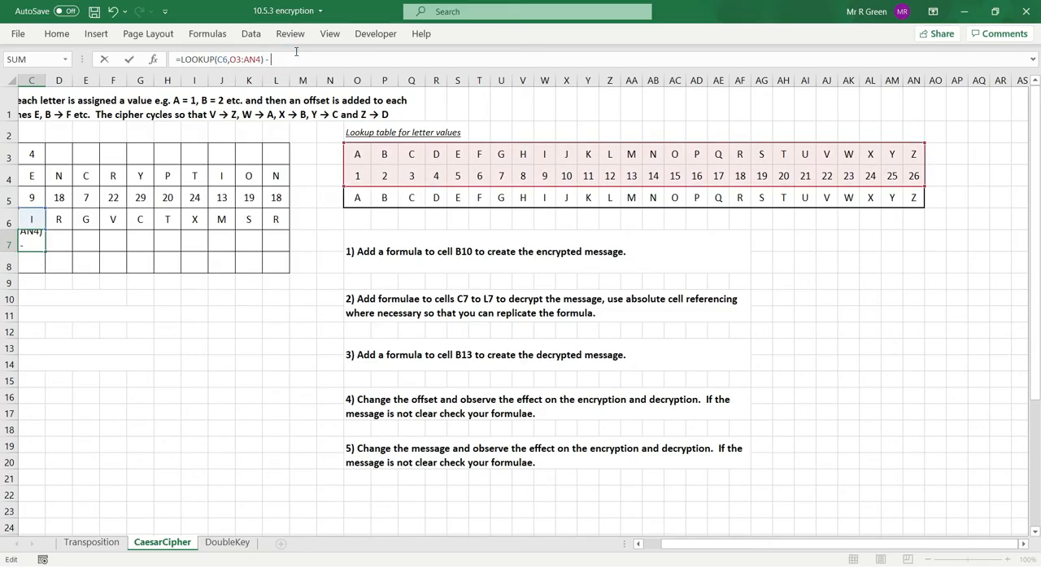
left_click(30, 153)
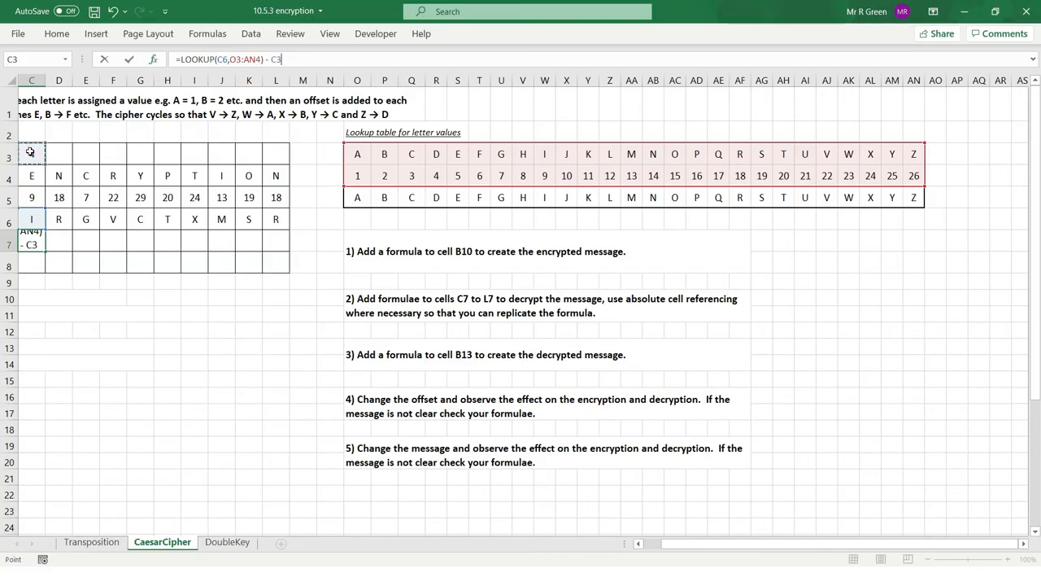
key("Return")
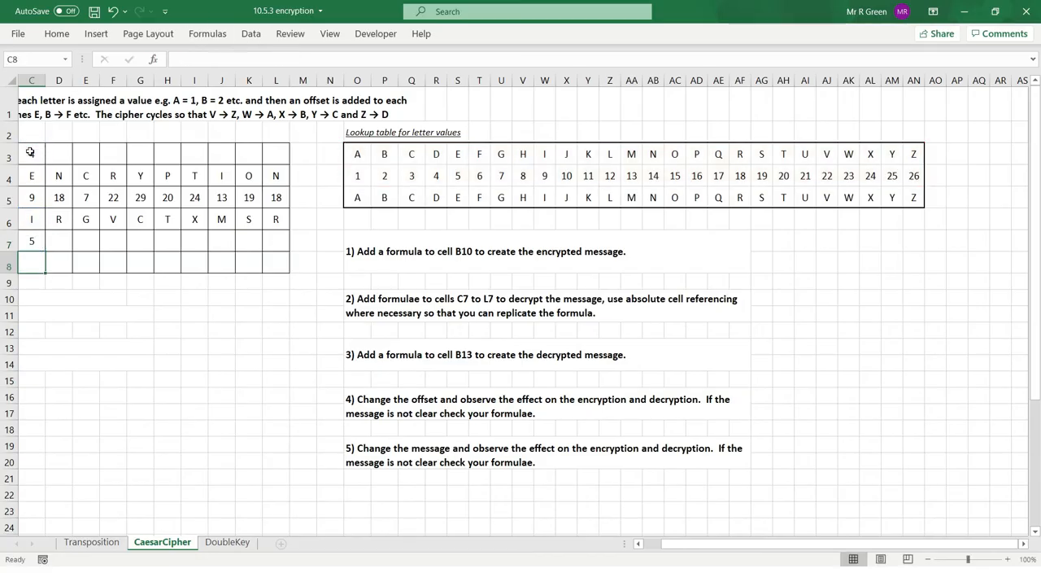
key("Left")
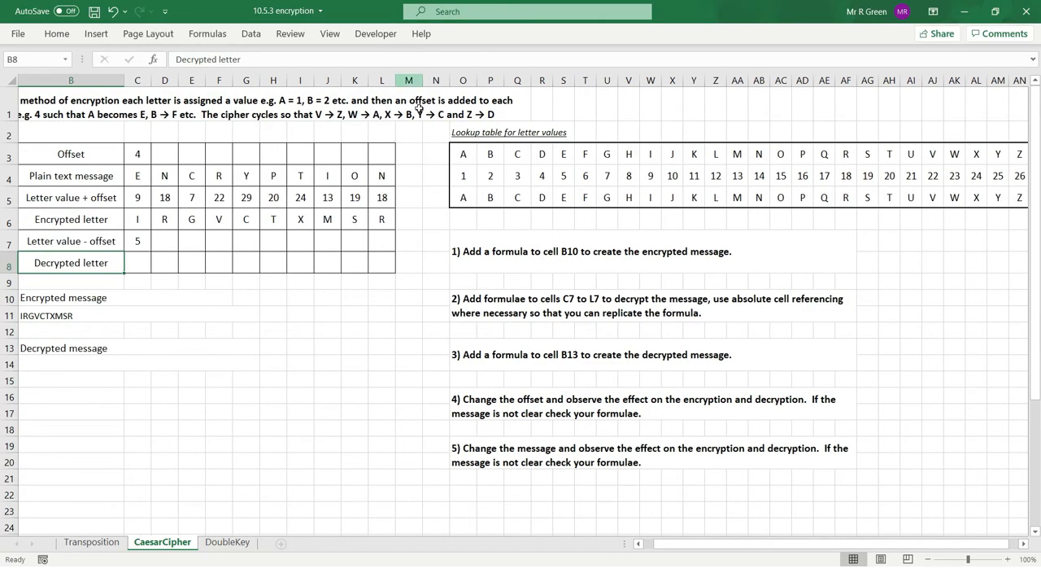
left_click_drag(566, 174, 565, 197)
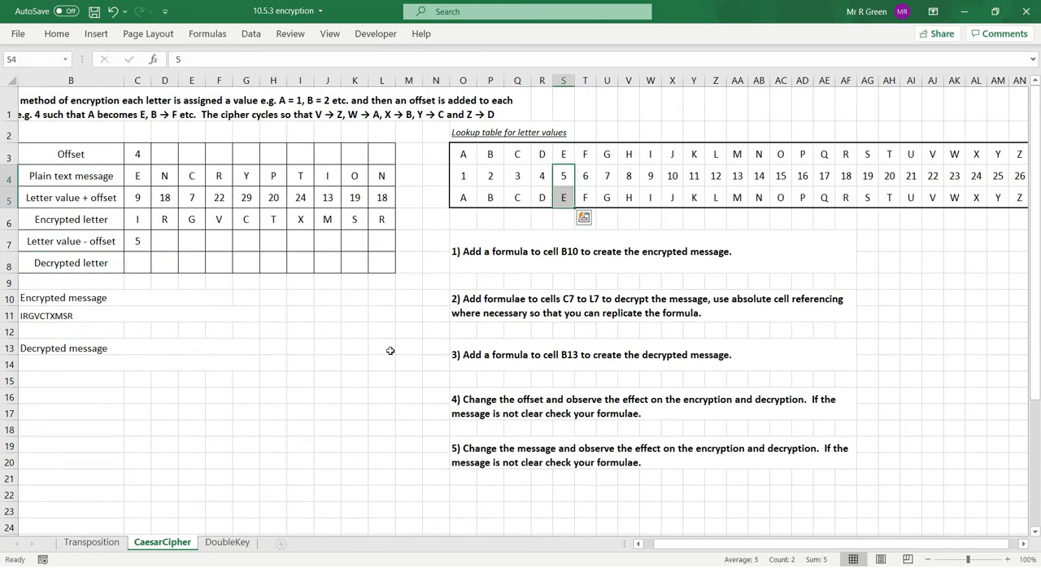
Copy the C7 formula across the letter value - offset row to L7 and review the resulting values.
left_click(138, 244)
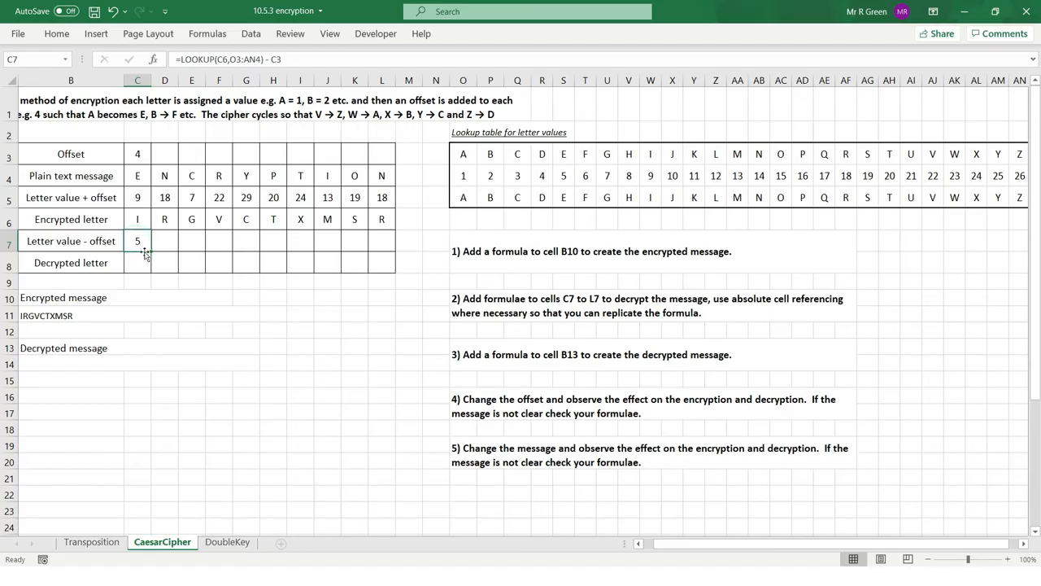
left_click_drag(152, 251, 387, 257)
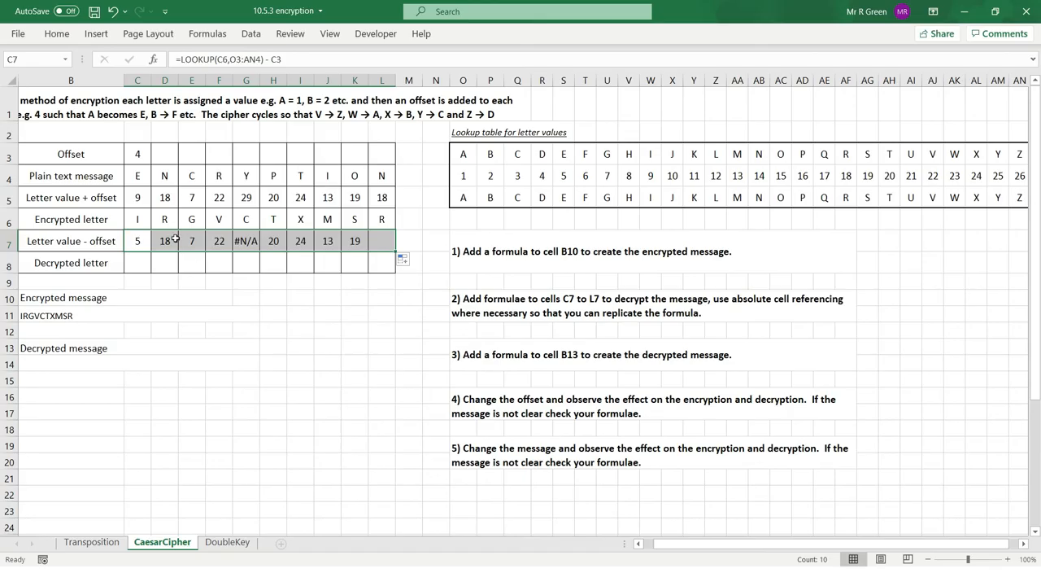
left_click_drag(249, 242, 392, 248)
Compare the lookup range and offset references in the formulas of C7 and D7.
left_click(136, 244)
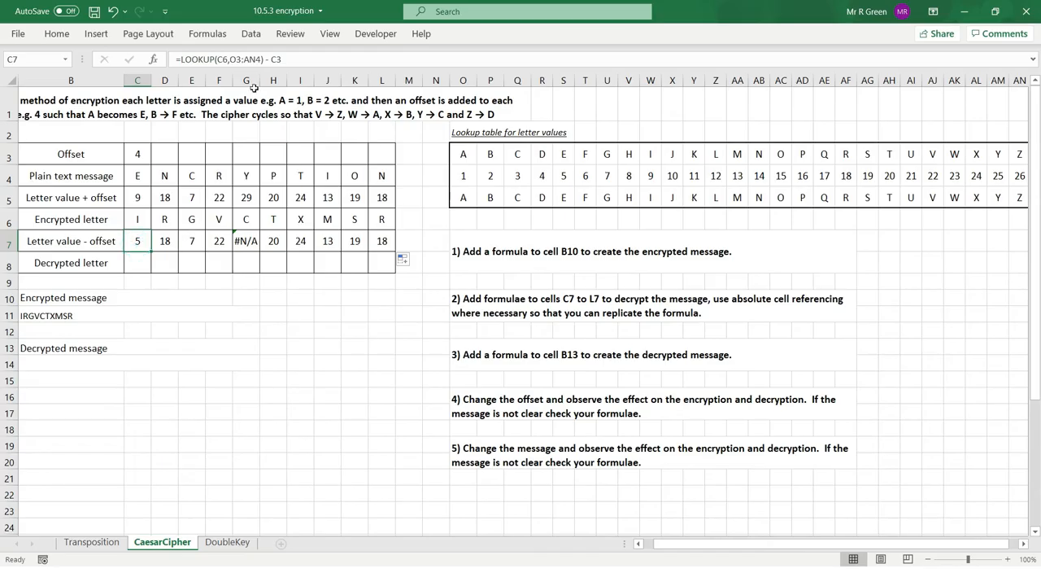
left_click_drag(229, 59, 261, 60)
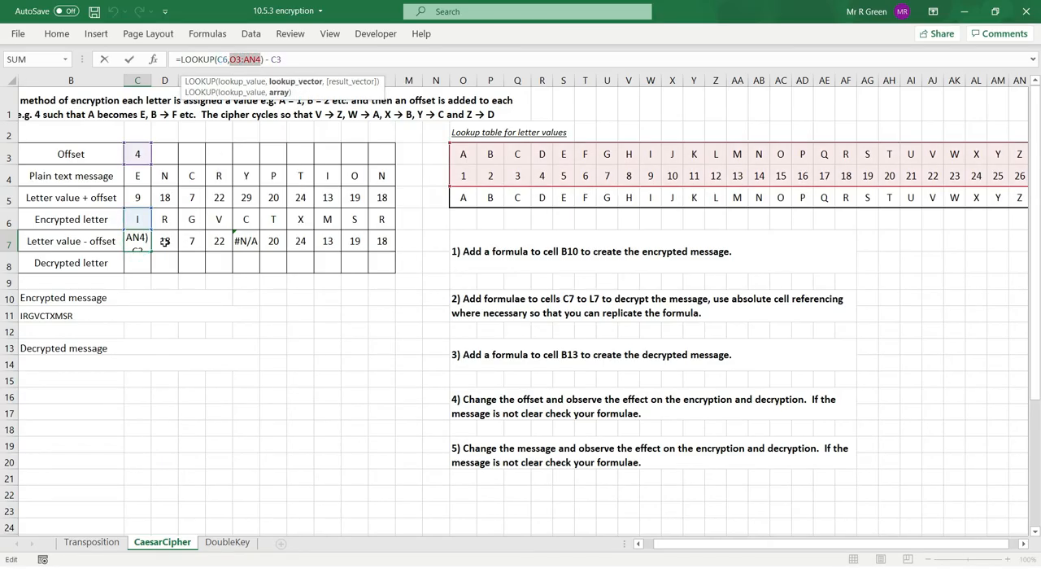
key("Escape")
left_click(165, 242)
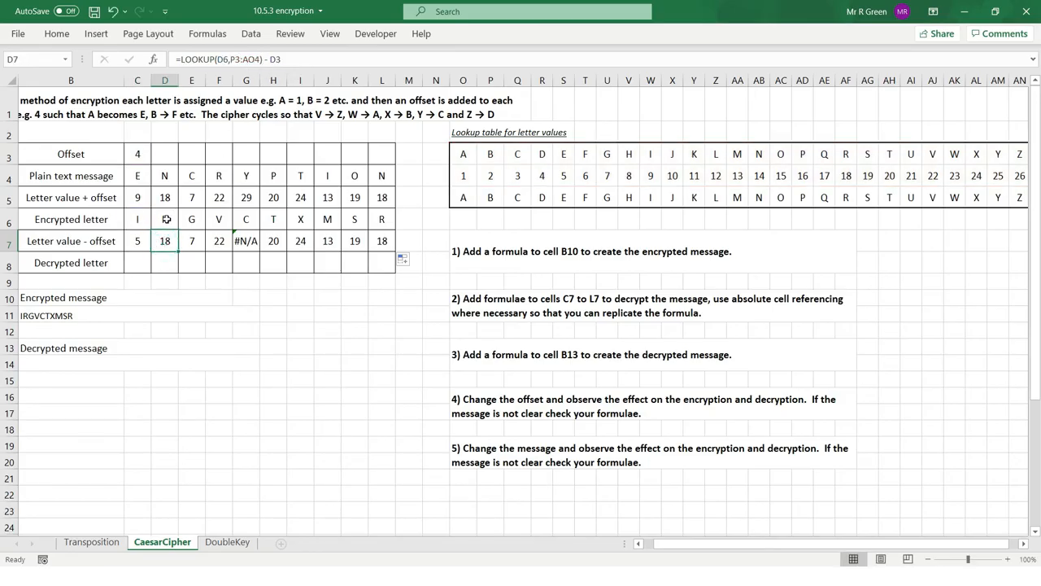
Make the lookup range in the C7 formula absolute as $O$3:$AN$4.
left_click(139, 242)
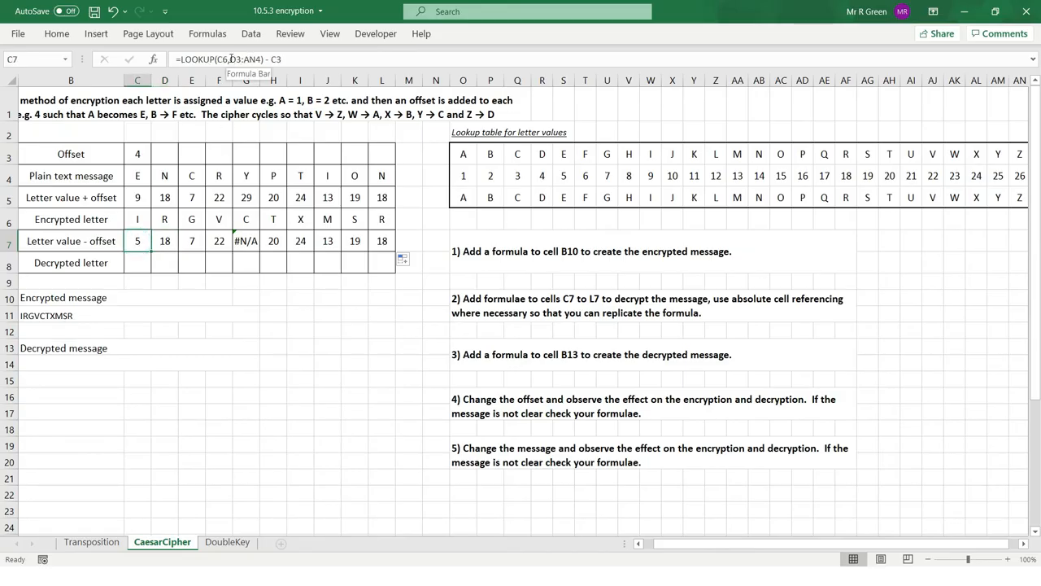
left_click_drag(231, 58, 263, 59)
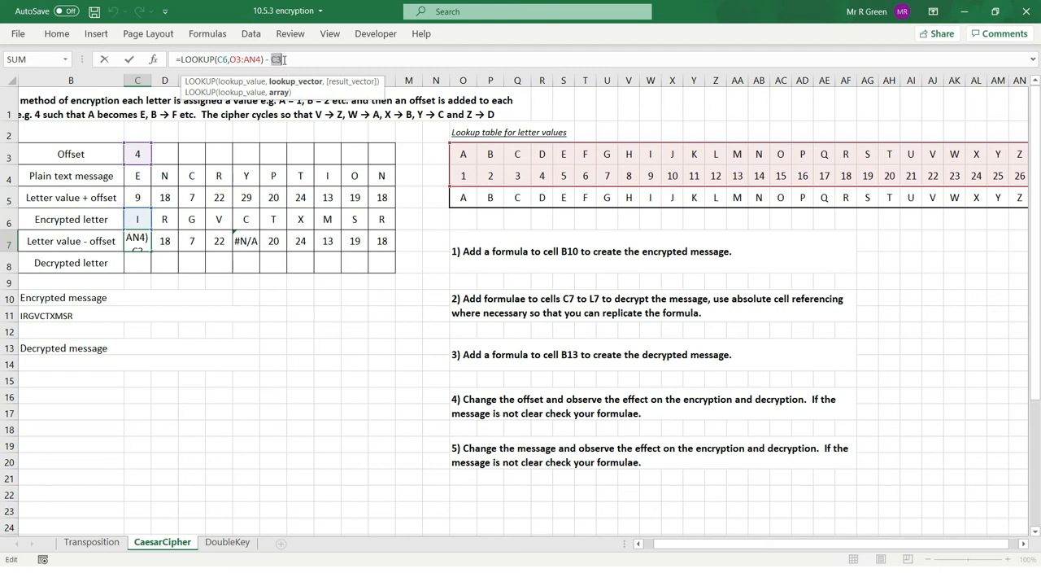
left_click_drag(273, 60, 283, 62)
left_click(231, 60)
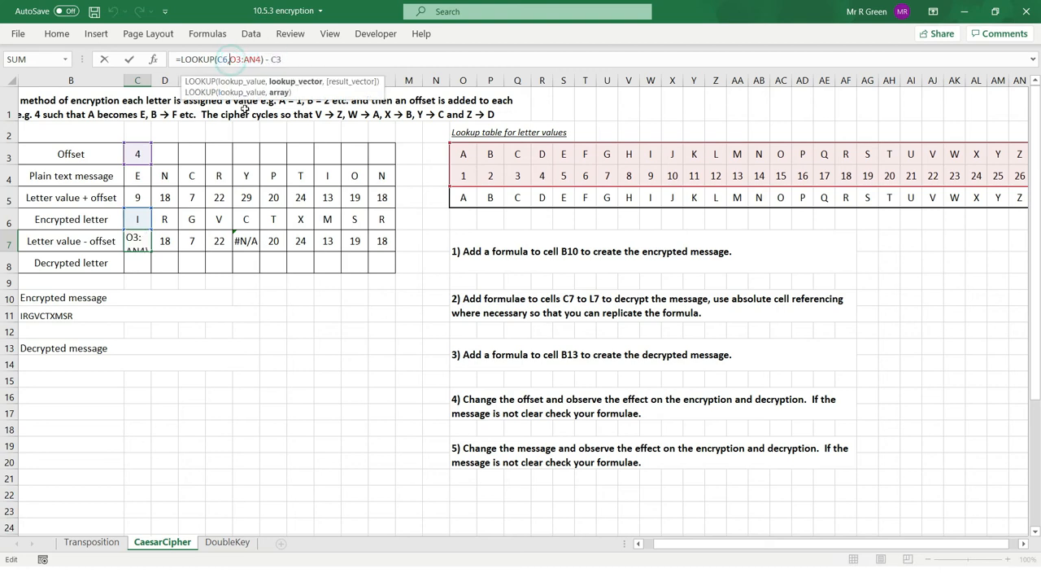
type("£")
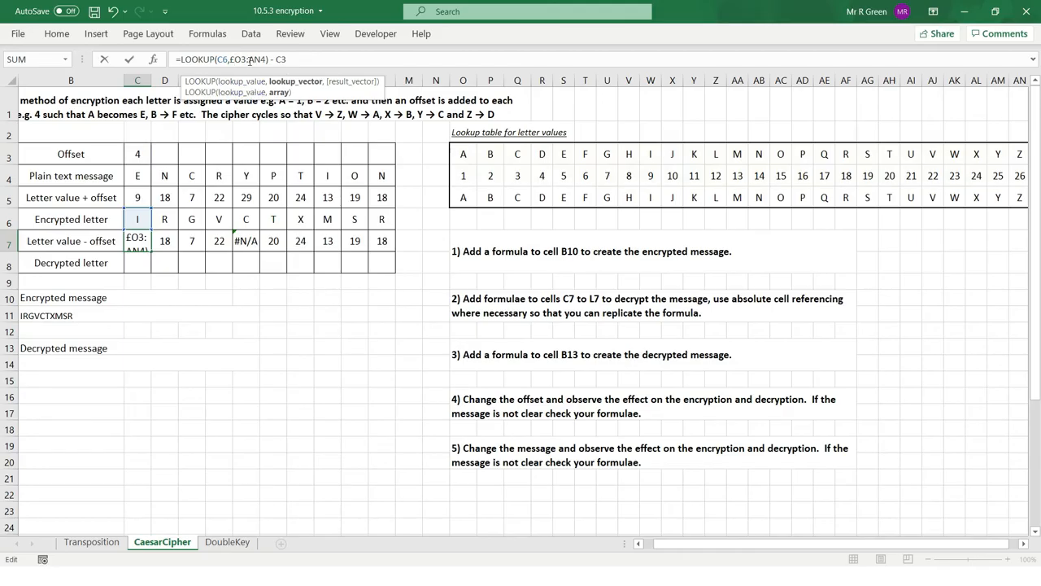
left_click(240, 59)
left_click(236, 60)
key("BackSpace")
type("$O$")
key("Right")
key("Right")
type("$")
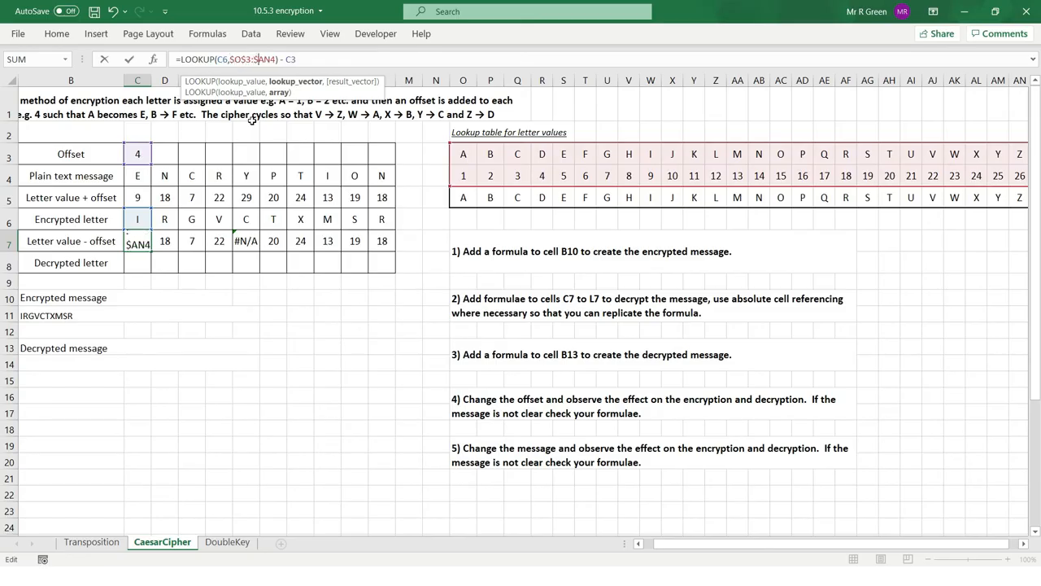
key("Right")
key("Right")
type("$")
Make the offset reference in the C7 formula absolute as $C$3 and commit the formula.
key("Right")
key("Right")
key("Right")
key("Right")
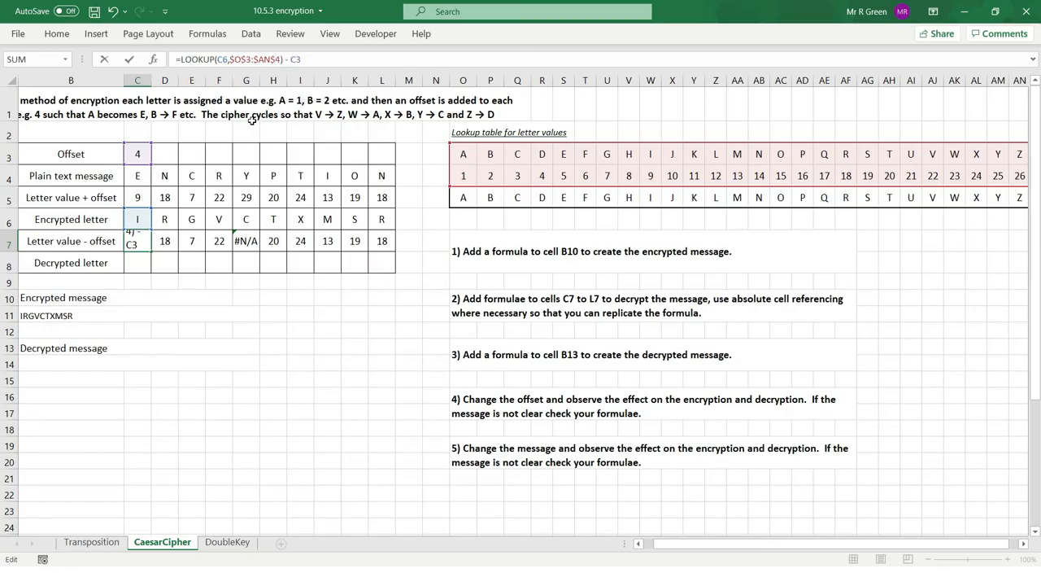
type("$")
key("Right")
type("$")
key("Return")
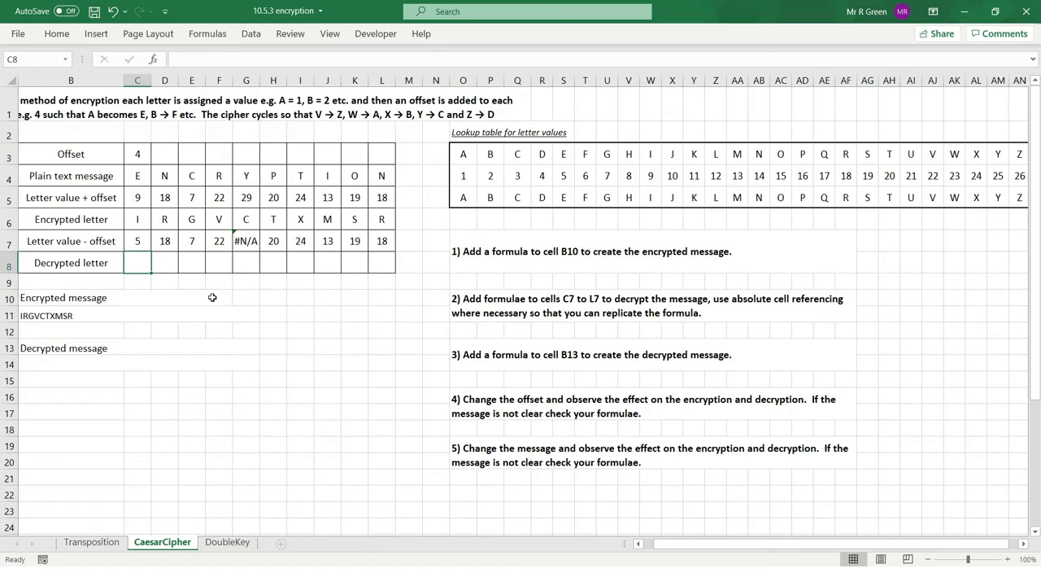
Copy the corrected C7 formula across to L7 and check the values for the letter Y in column G.
left_click(133, 244)
left_click_drag(150, 251, 388, 244)
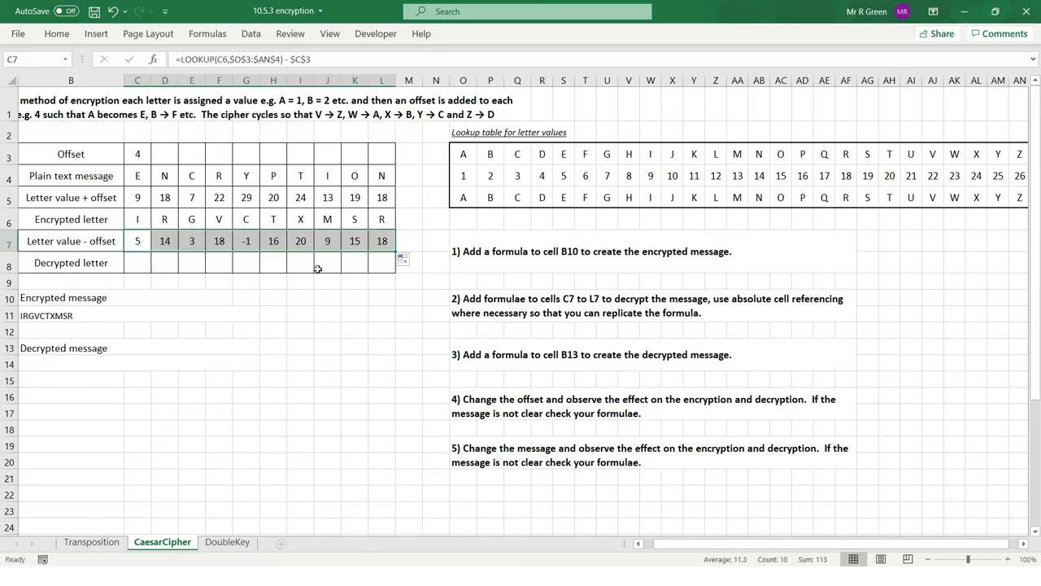
left_click(285, 257)
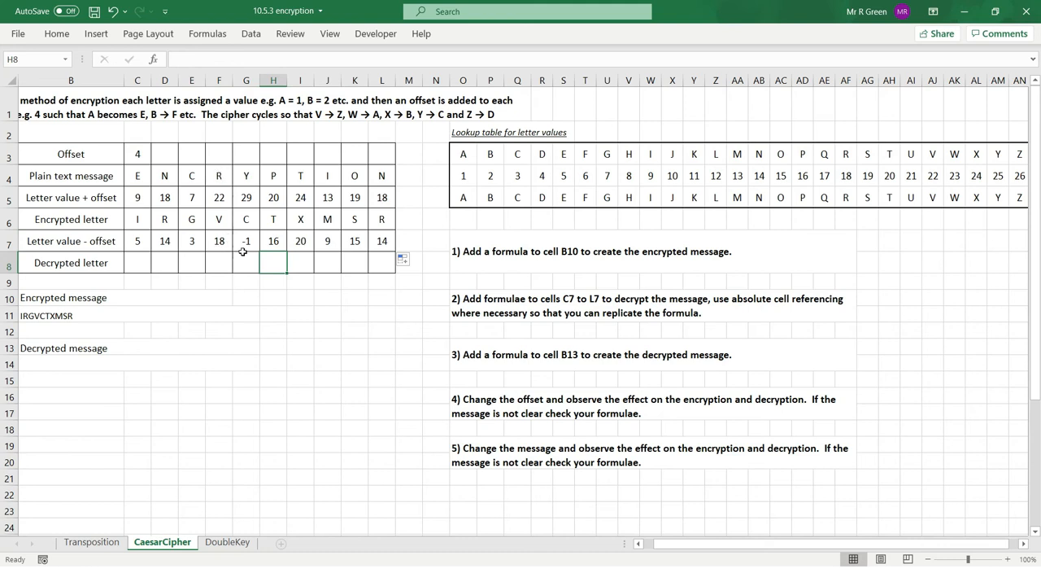
left_click_drag(244, 242, 245, 177)
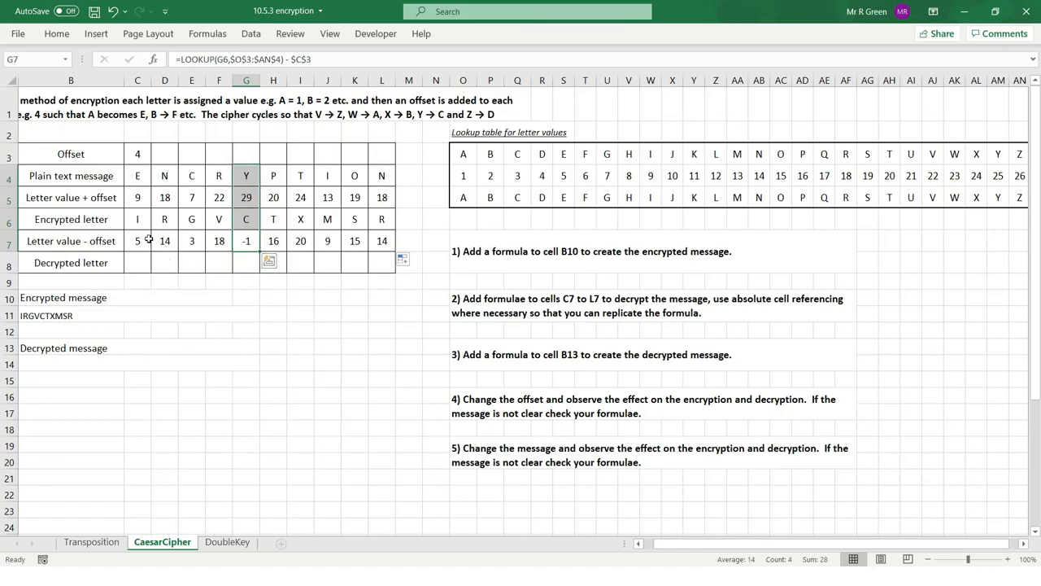
left_click_drag(136, 247, 382, 242)
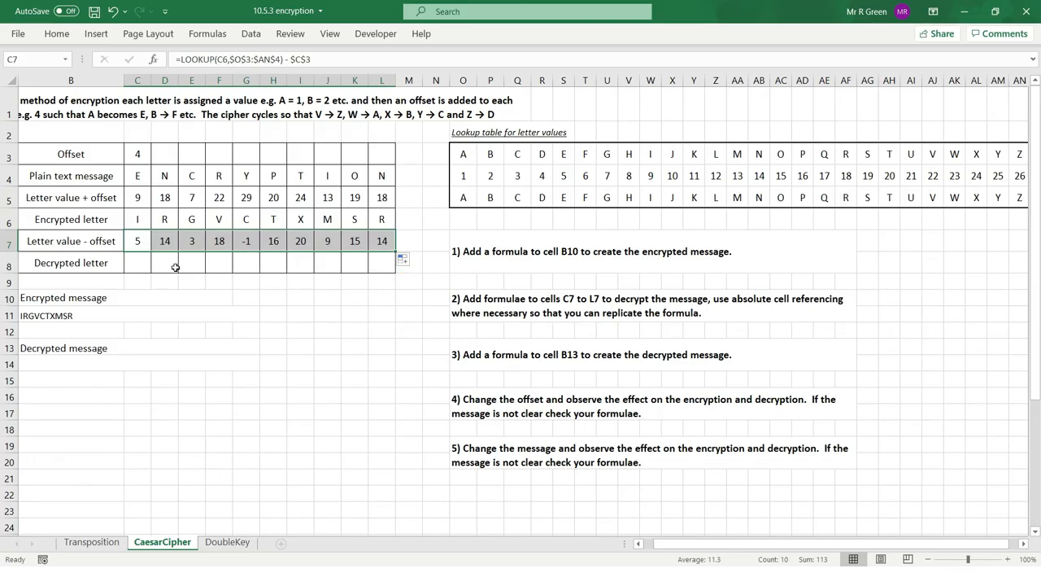
Enter the formula =LOOKUP(C7,O4:AN5) in C8 to turn the first letter value back into a letter.
left_click(134, 264)
type("=")
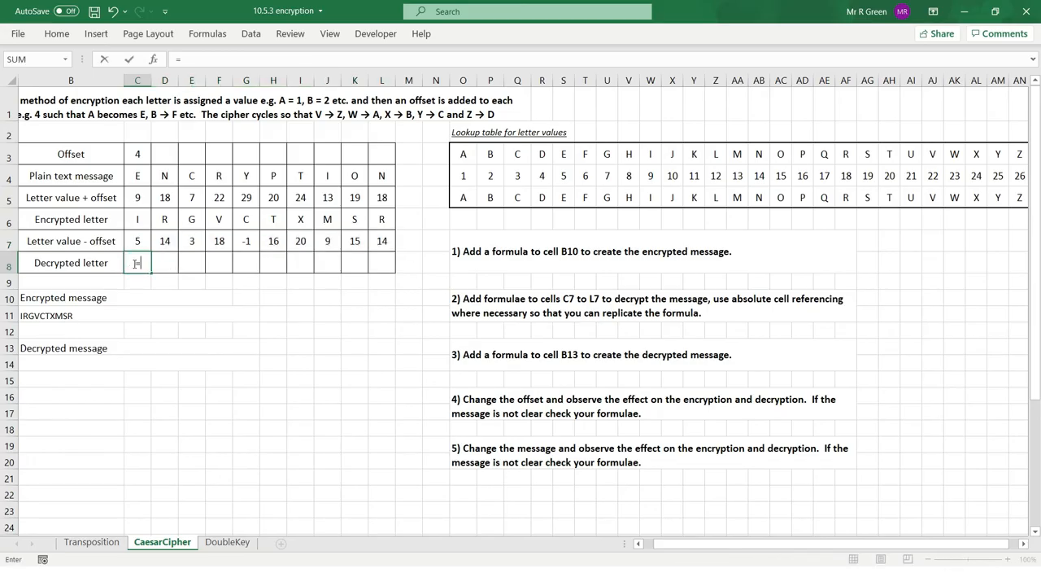
type("looku[p")
key("BackSpace")
key("BackSpace")
type("p(")
left_click(139, 241)
type(",")
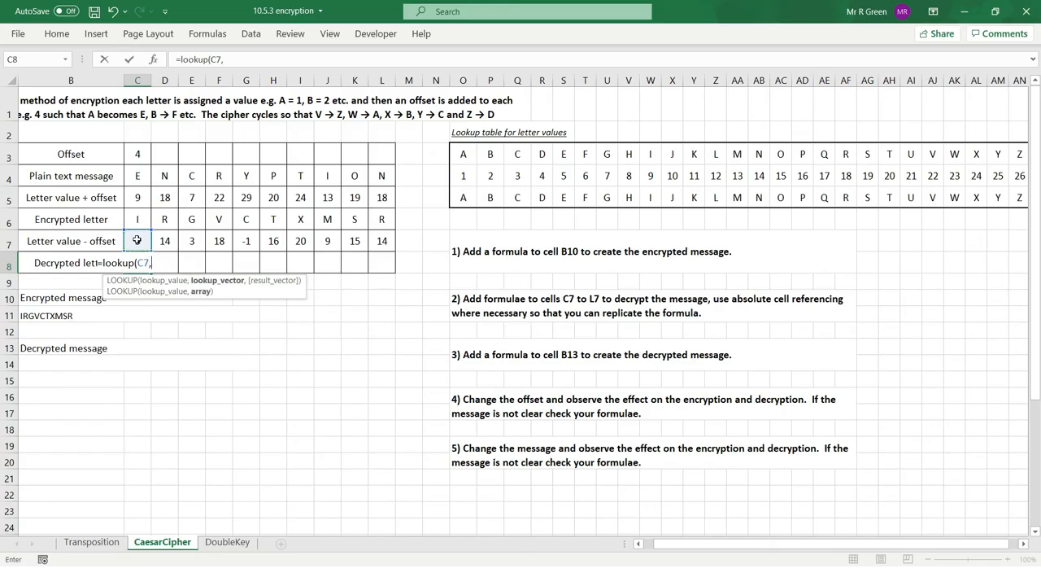
left_click_drag(463, 176, 920, 196)
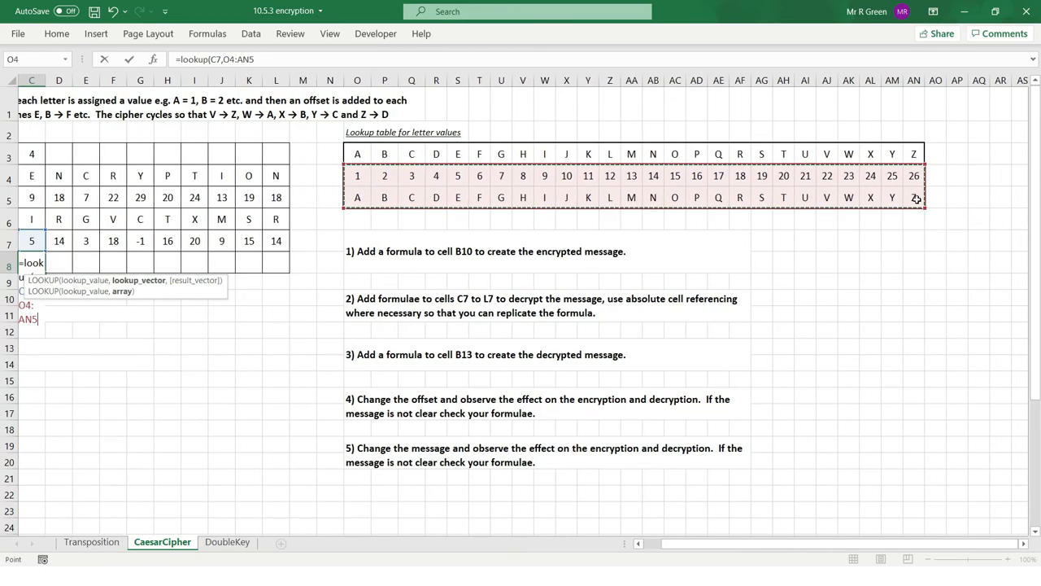
key("Return")
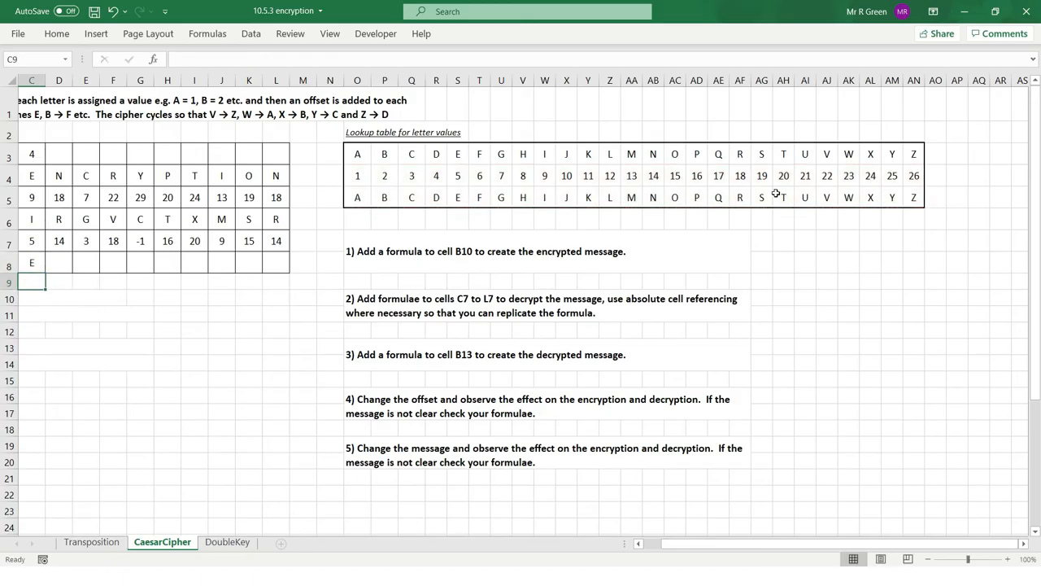
Copy the C8 formula across the decrypted letter row to L8 and inspect the formula in G8.
left_click(34, 264)
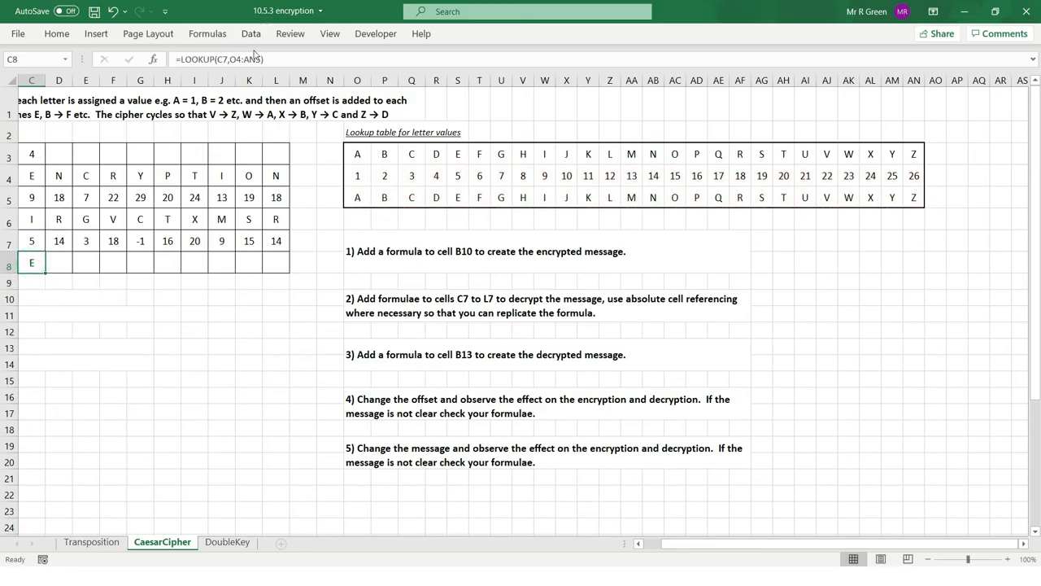
left_click_drag(45, 271, 280, 268)
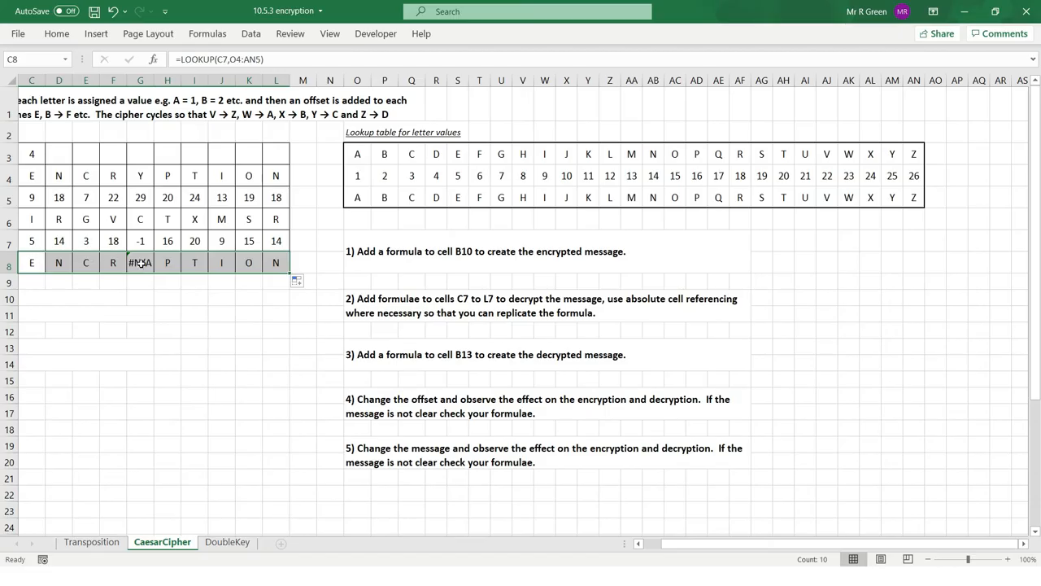
left_click(140, 263)
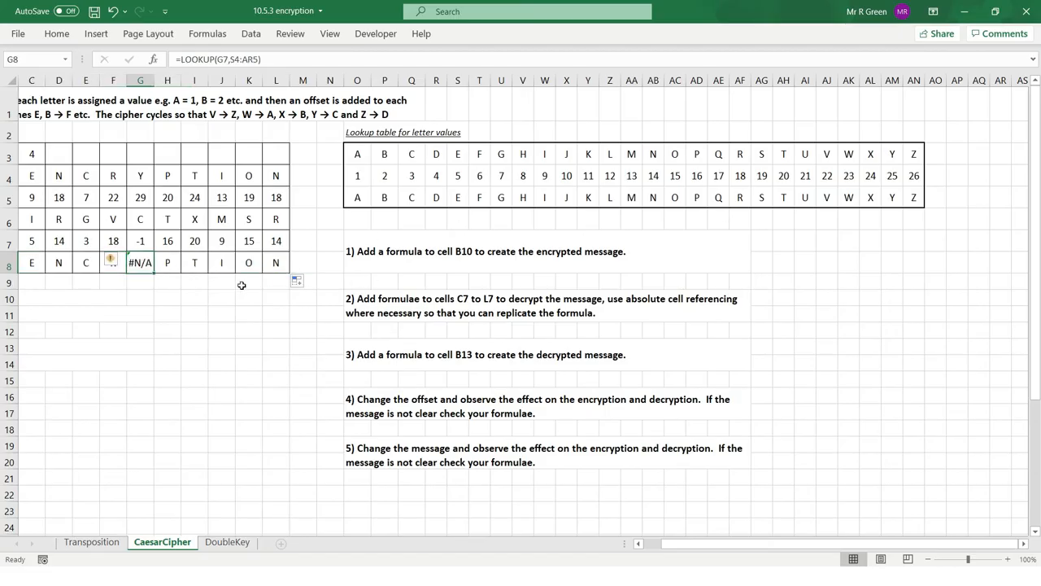
Examine how the encrypted letter formula in C6 uses IF to handle values beyond 26.
left_click(150, 316)
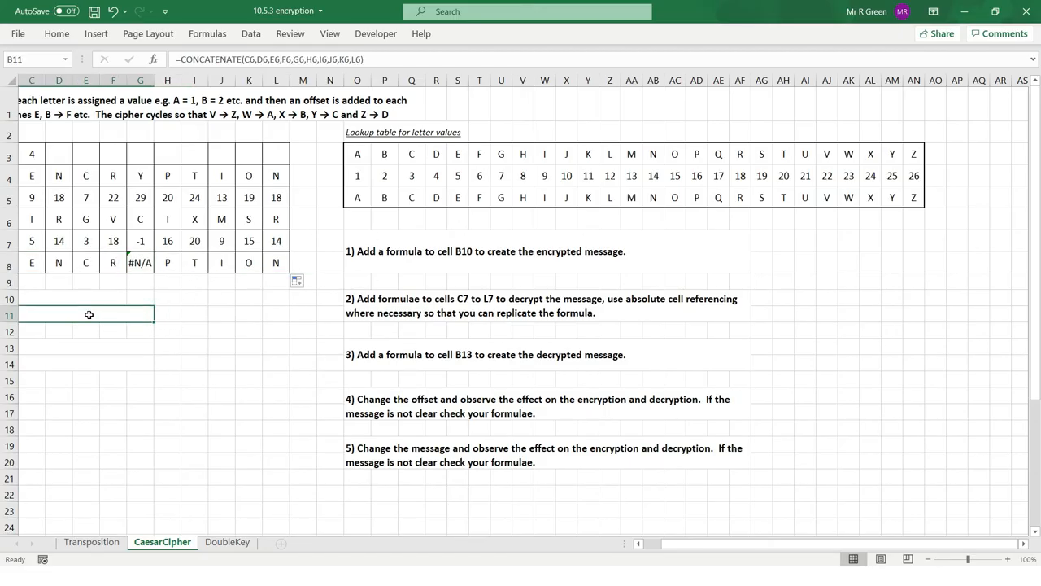
key("Left")
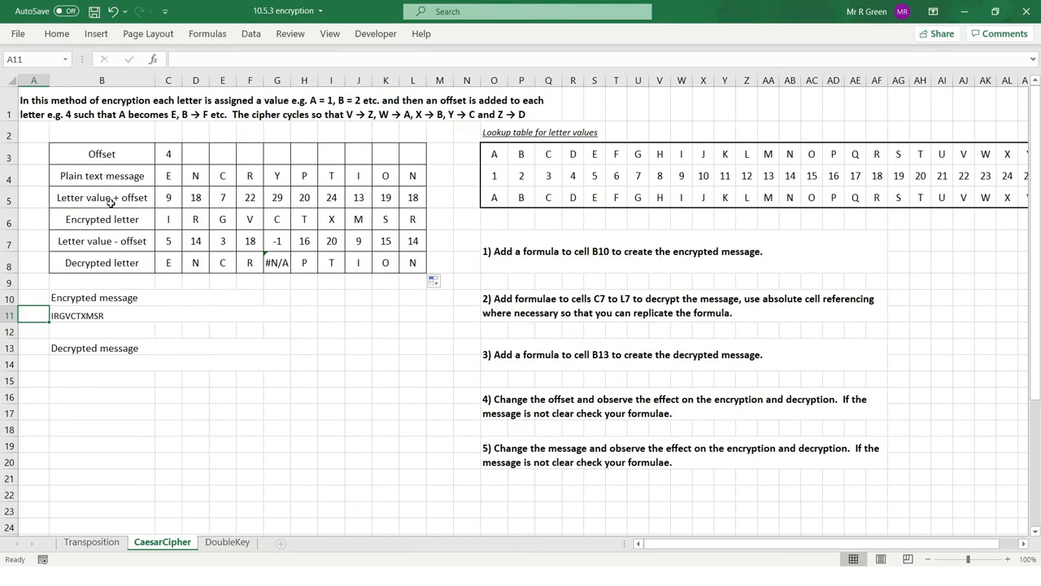
left_click(169, 221)
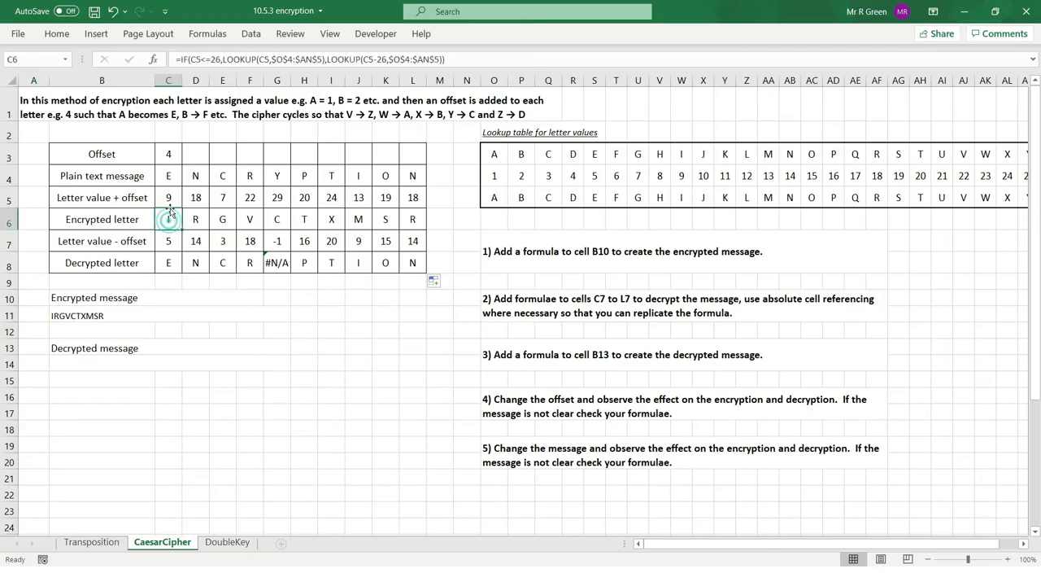
left_click(183, 59)
key("shift+Right")
key("shift+Right")
key("shift+Right")
key("shift+Right")
key("shift+Right")
key("shift+Right")
key("shift+Right")
key("shift+Right")
key("shift+Right")
key("shift+Right")
key("shift+Right")
key("shift+Right")
key("shift+Right")
key("shift+Right")
key("shift+Right")
key("shift+Right")
key("shift+Right")
key("shift+Right")
key("shift+Right")
key("shift+Right")
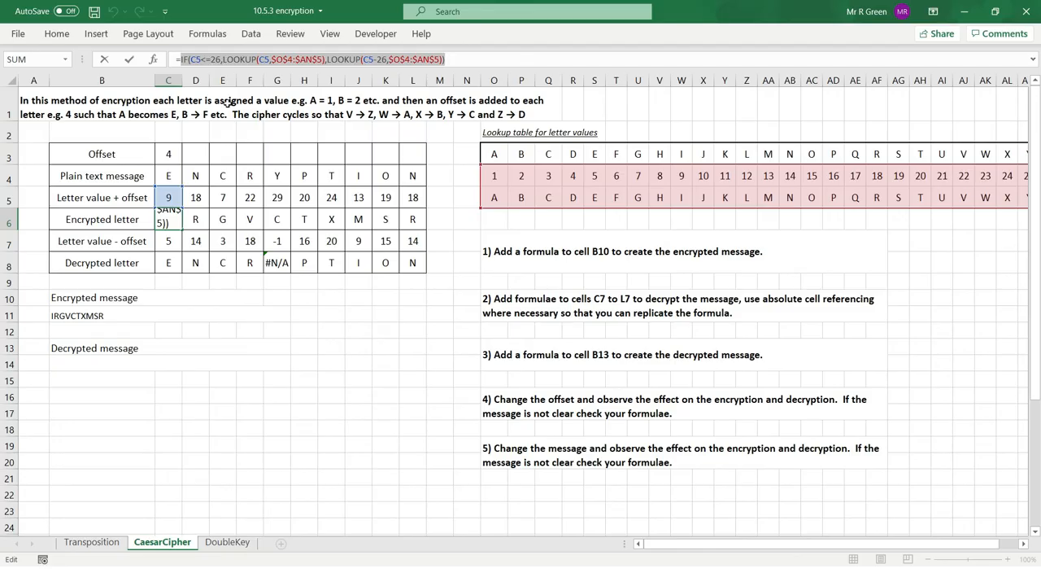
key("Escape")
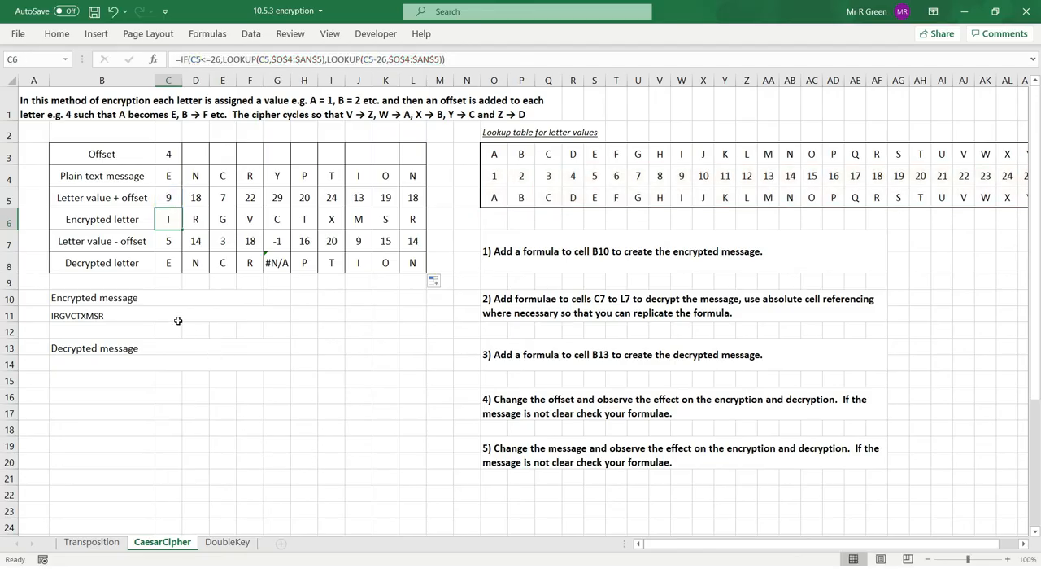
Wrap the C8 lookup in an IF function with the test C7 >=1, using the existing lookup as the true value.
left_click(168, 264)
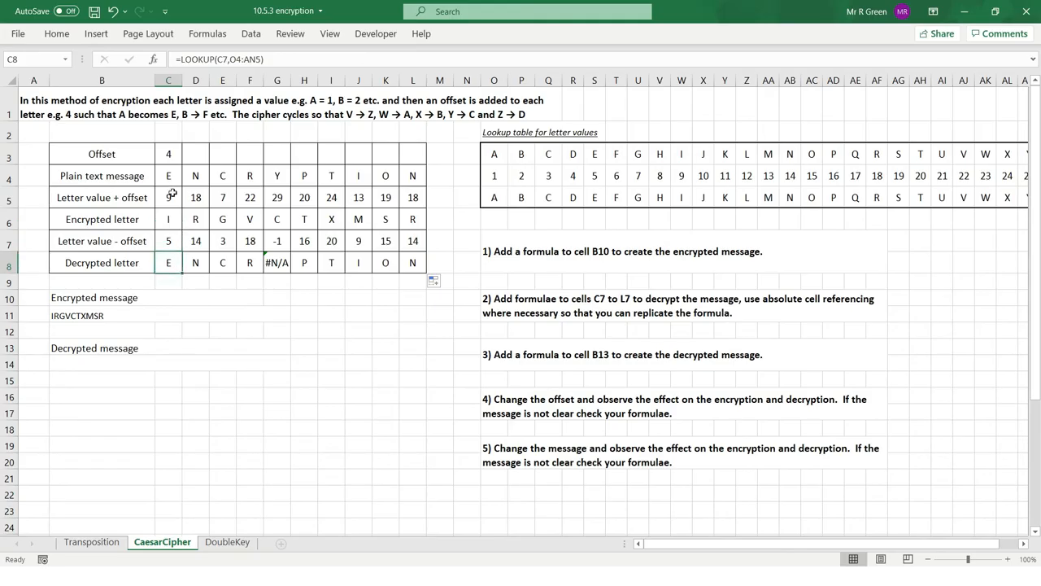
left_click(181, 58)
type("if")
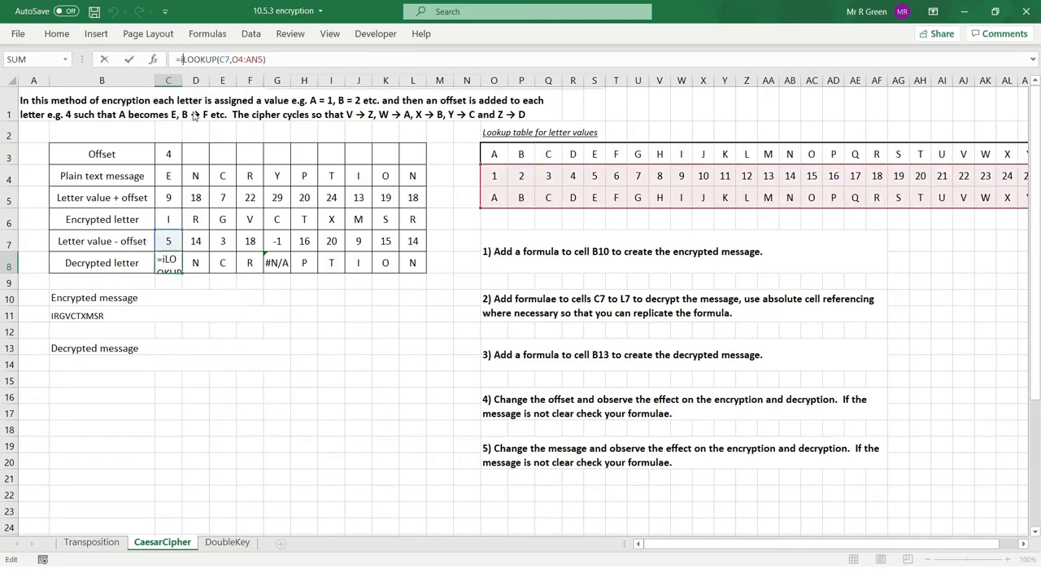
type("(")
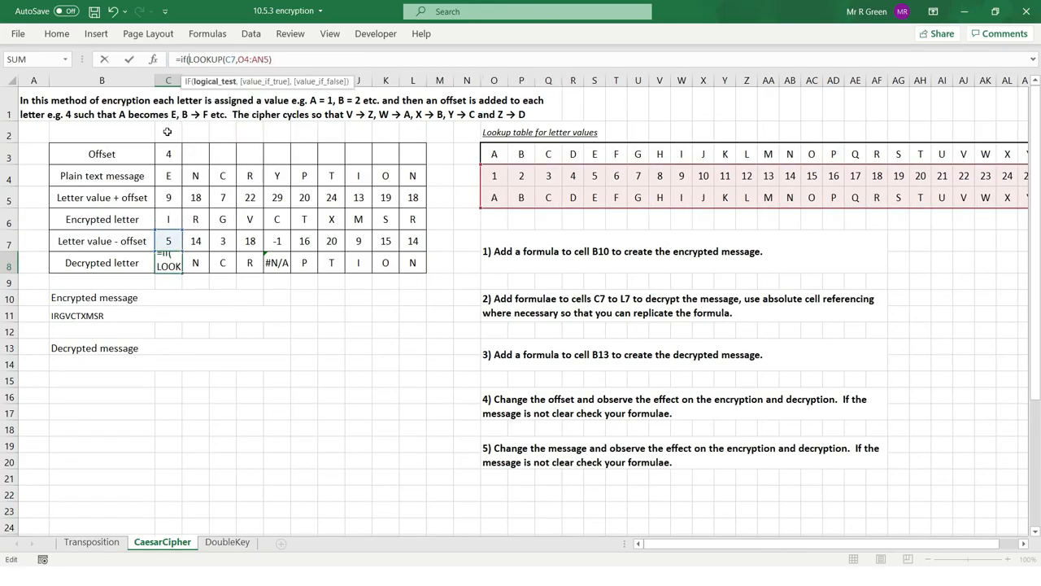
left_click(168, 242)
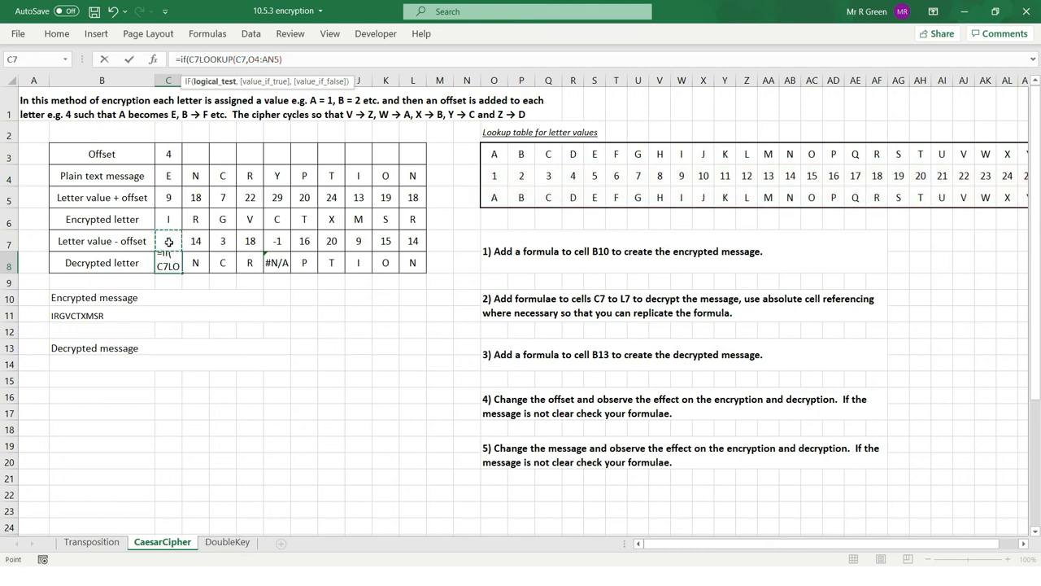
type("<")
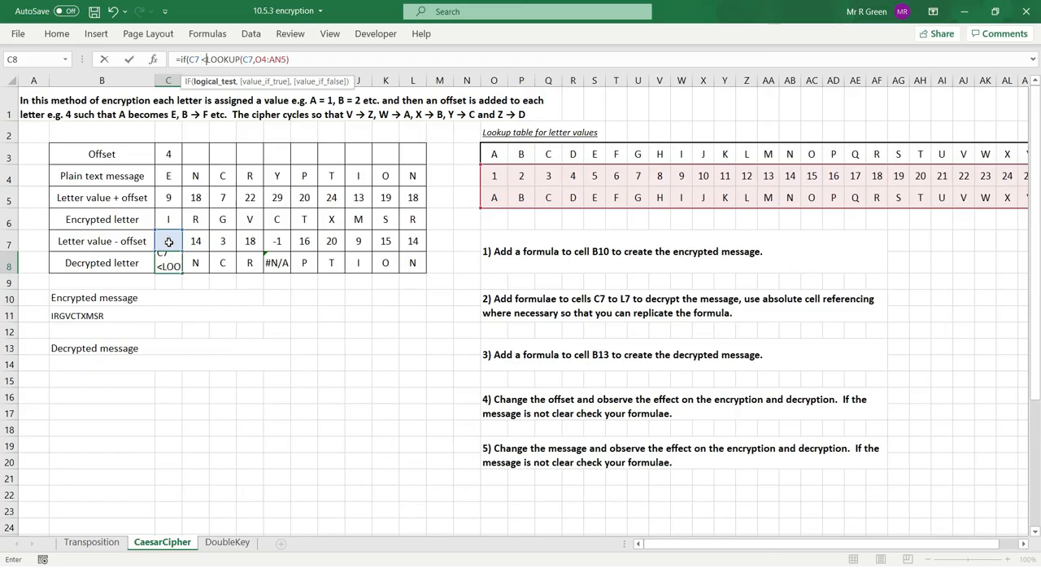
key("BackSpace")
type(">=")
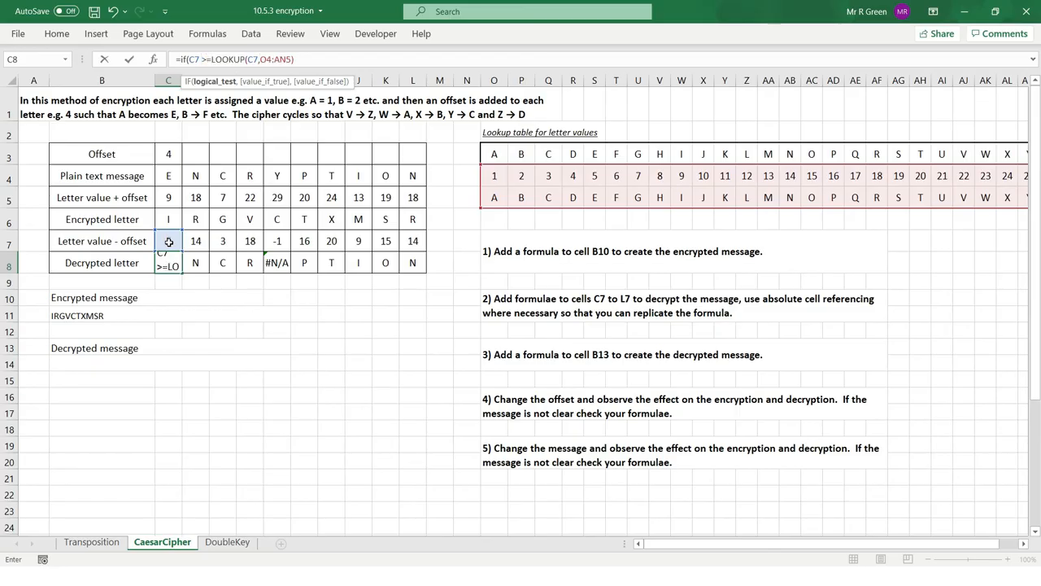
type("1,")
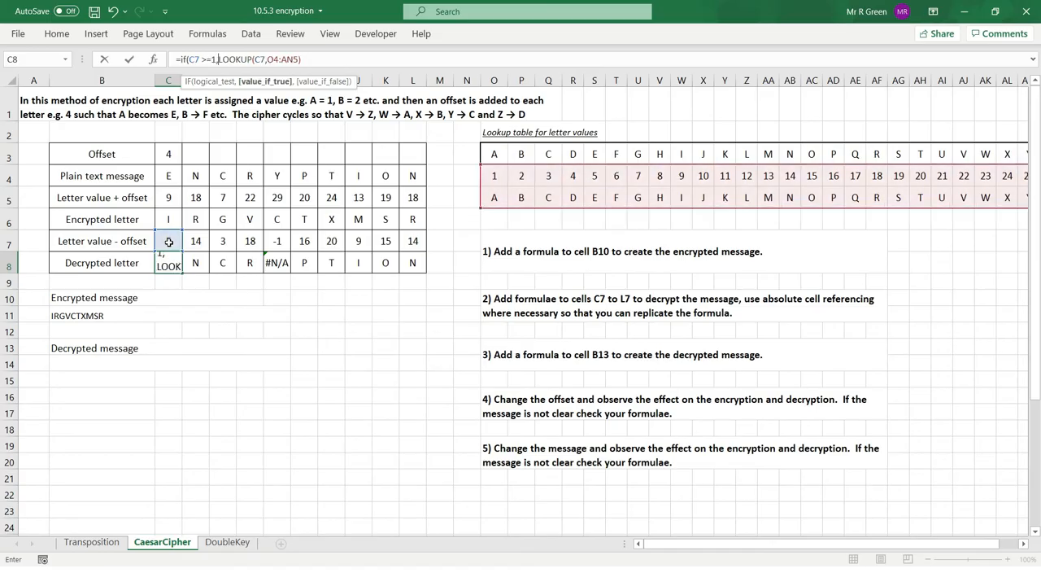
Add a copy of LOOKUP(C7,O4:AN5) as the false value of the IF formula in C8.
left_click(320, 62)
type(",")
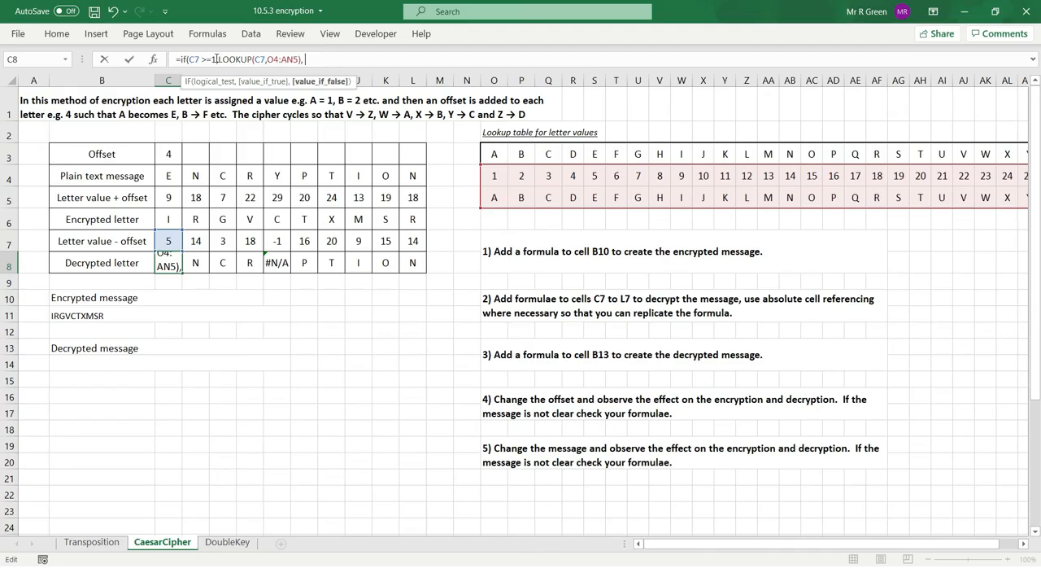
left_click_drag(218, 59, 300, 59)
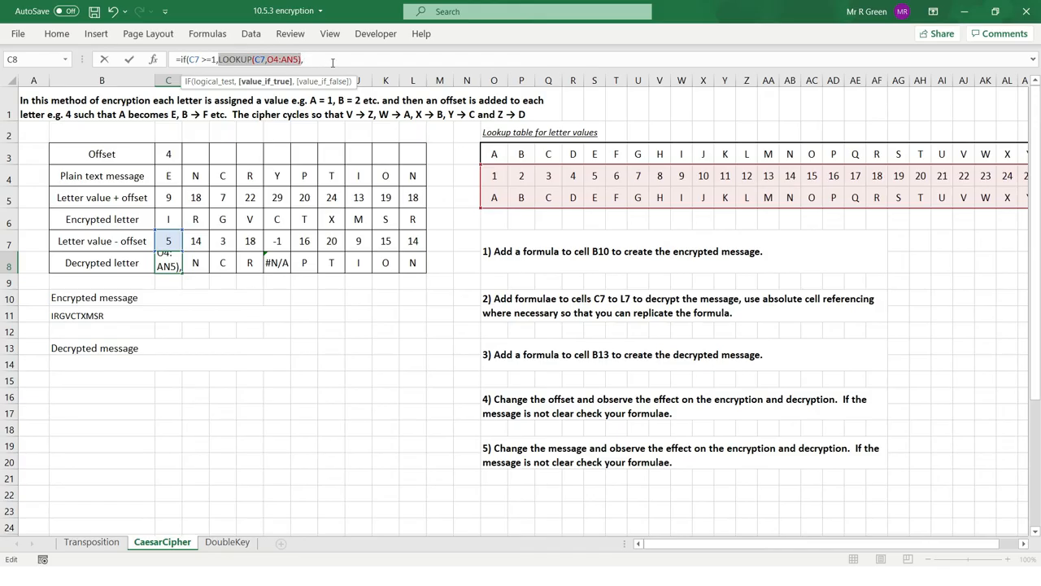
key("ctrl+c")
left_click(332, 62)
key("ctrl+v")
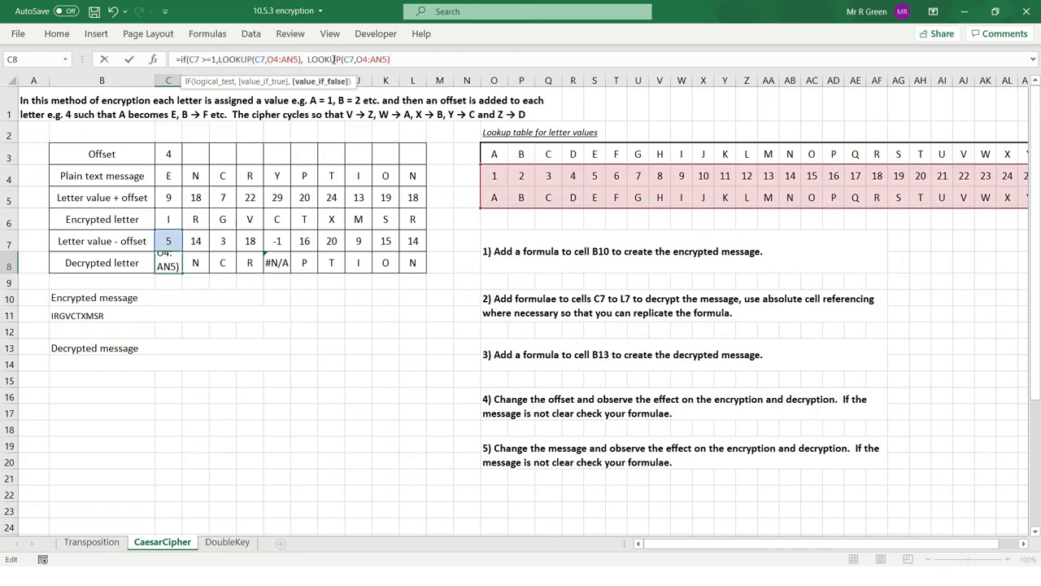
Change the lookup value in the false part of the C8 formula to C7+26 and complete the formula.
left_click(355, 60)
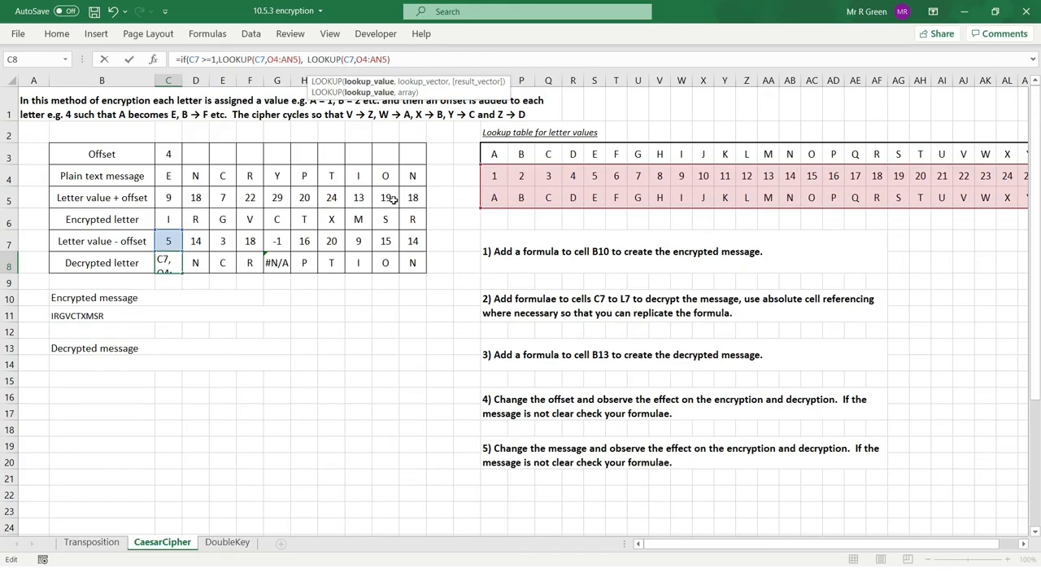
type("-")
key("BackSpace")
type("+26")
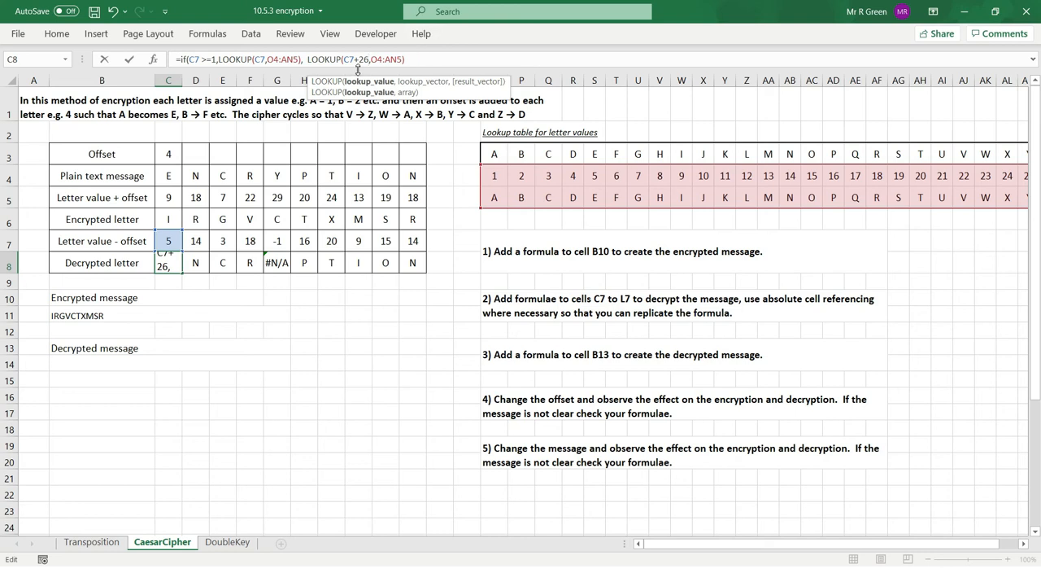
type(")")
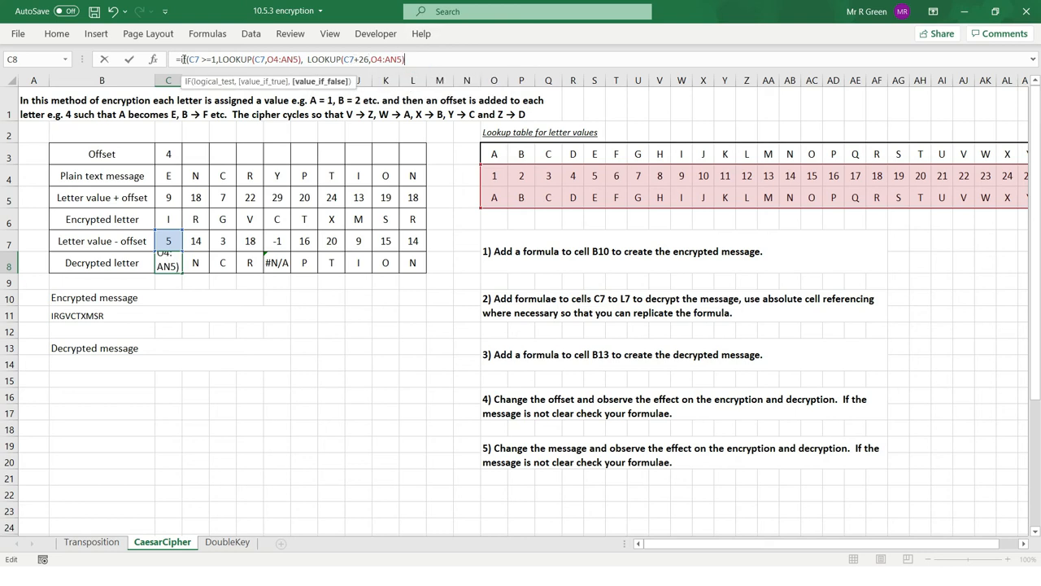
left_click(465, 59)
type(")")
key("Return")
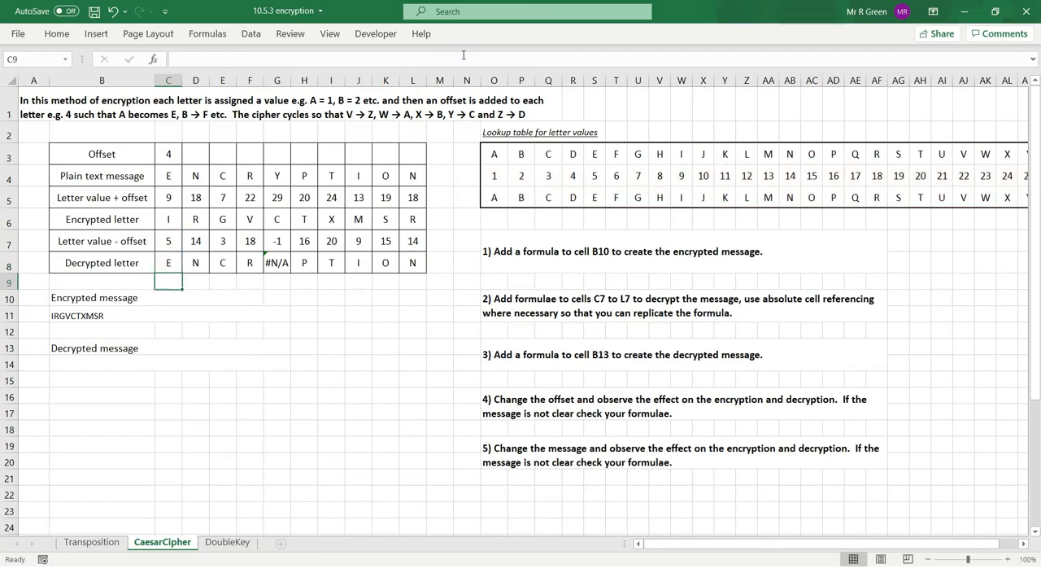
Copy the wrap-around IF formula from C8 across the decrypted letter row to L8.
left_click(178, 259)
left_click_drag(182, 273, 419, 269)
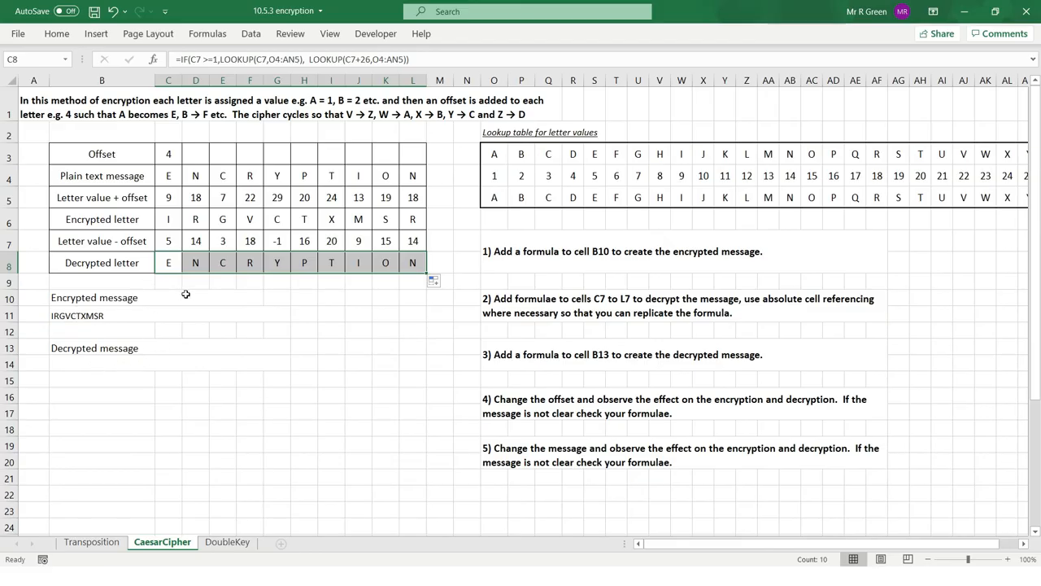
left_click_drag(169, 263, 417, 265)
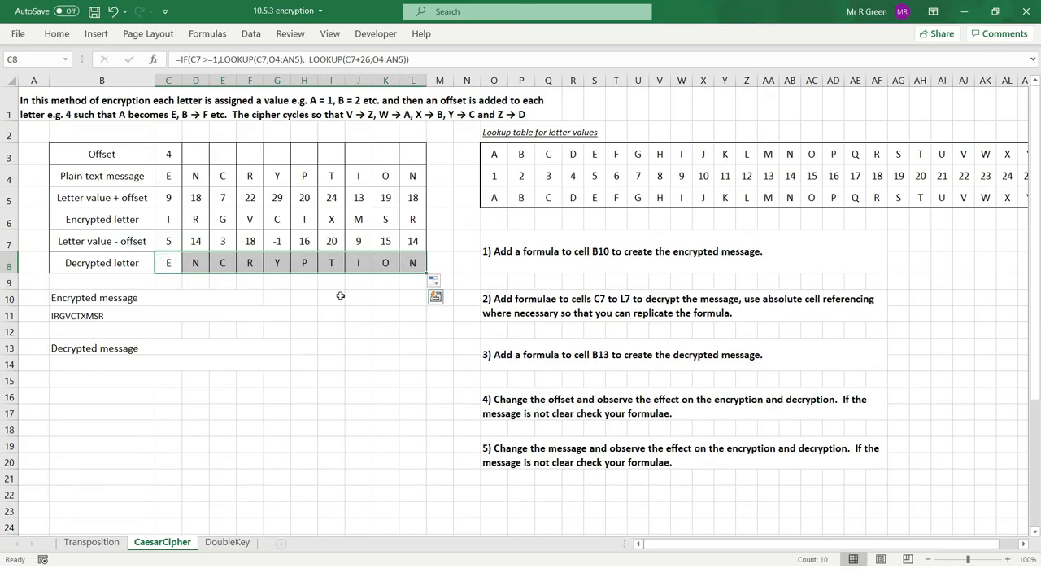
Enter a CONCATENATE formula in B14 joining the decrypted letters in C8 through L8, listing each cell separately.
left_click(98, 362)
type("=c")
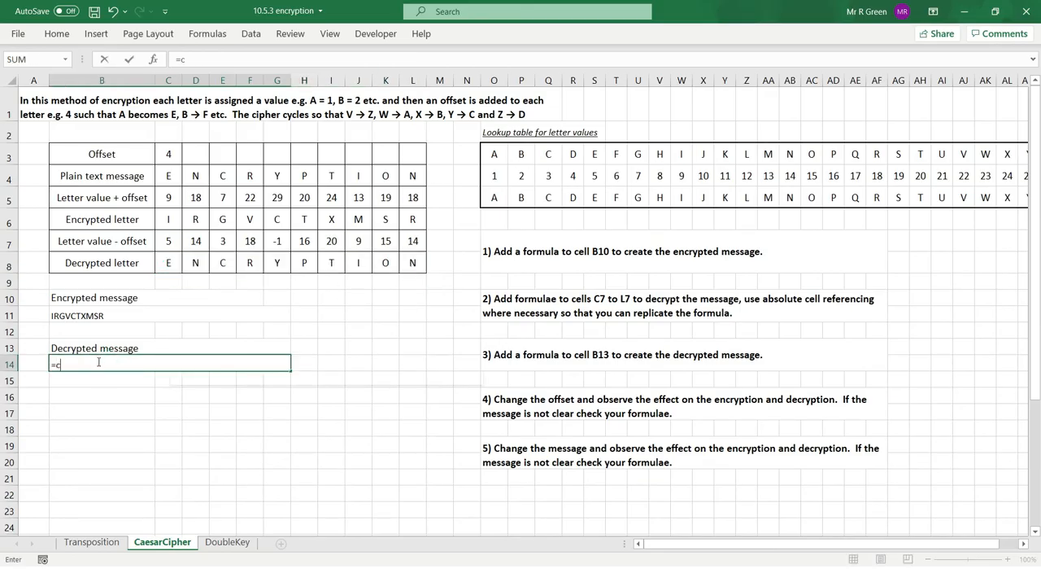
type("oncatenate(")
left_click(168, 263)
type(",")
left_click(196, 263)
type(",")
left_click(223, 263)
type(",")
left_click(362, 262)
type(",")
left_click(385, 263)
type(",")
left_click(411, 262)
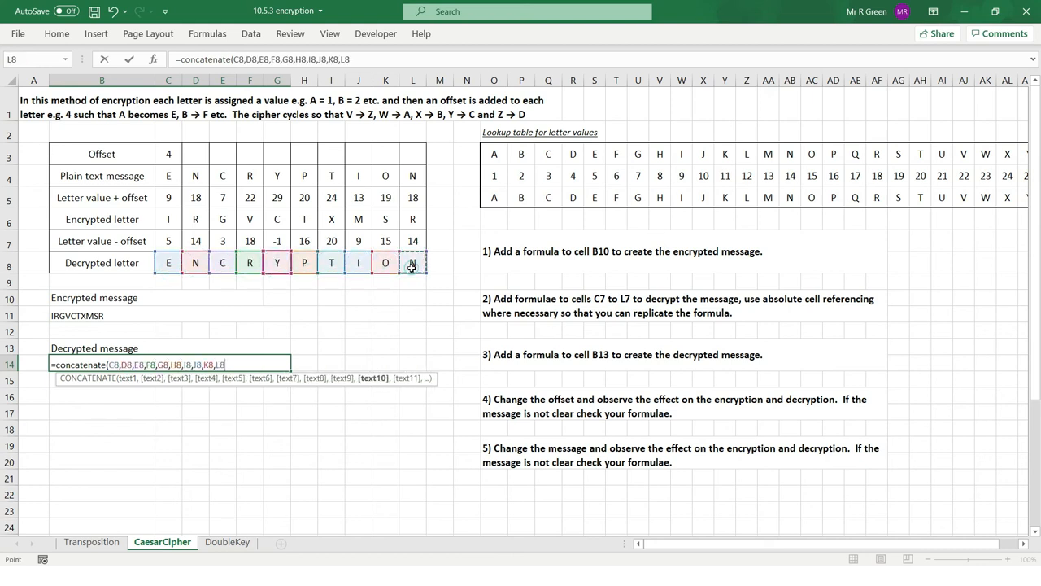
key("Return")
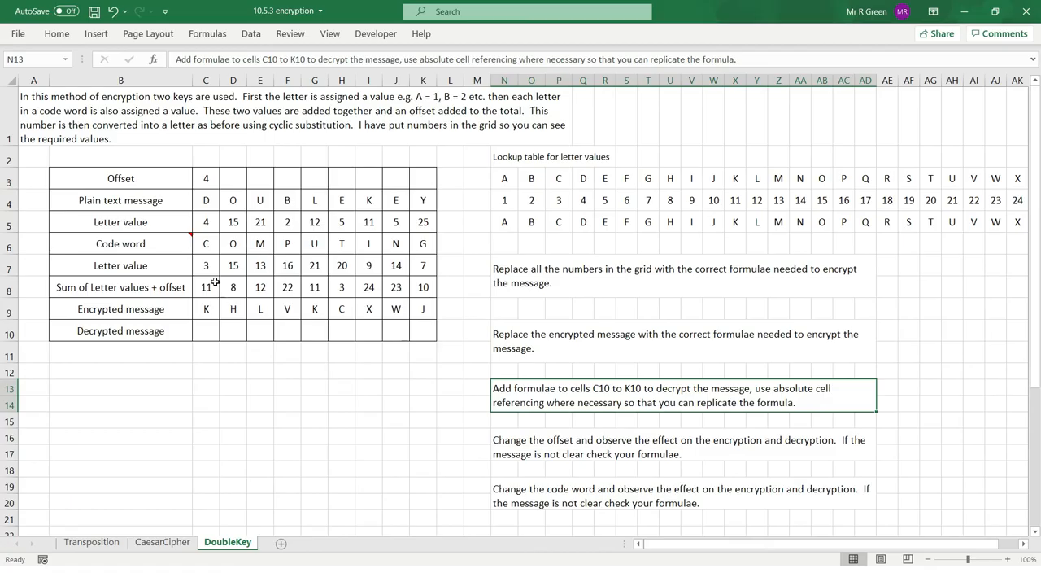
On the DoubleKey sheet, examine the plain text message, the letter lookup table, and the code word row with its note.
left_click(203, 200)
left_click_drag(252, 205, 429, 205)
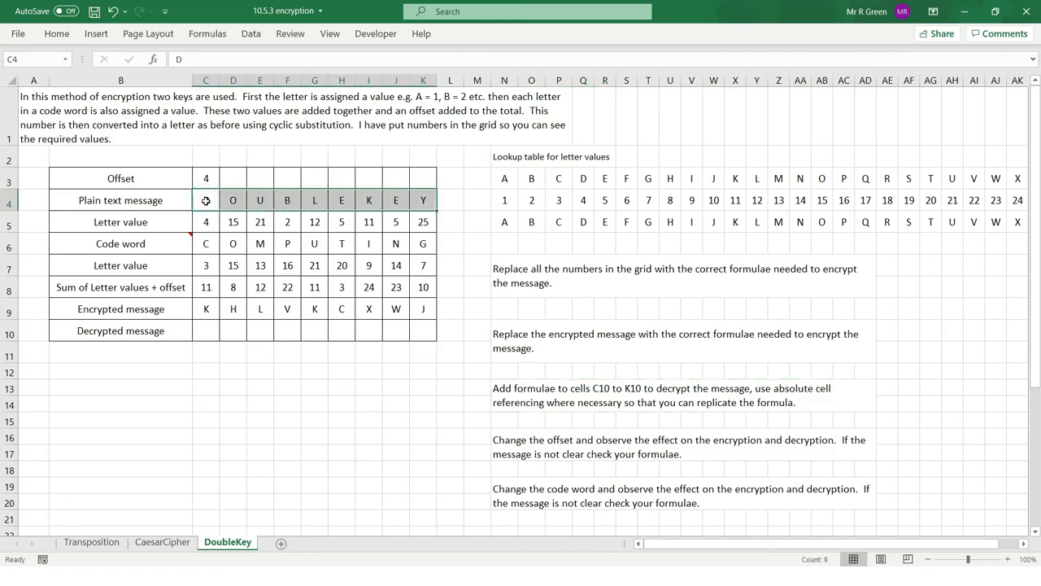
left_click_drag(507, 174, 512, 175)
left_click_drag(583, 176, 909, 202)
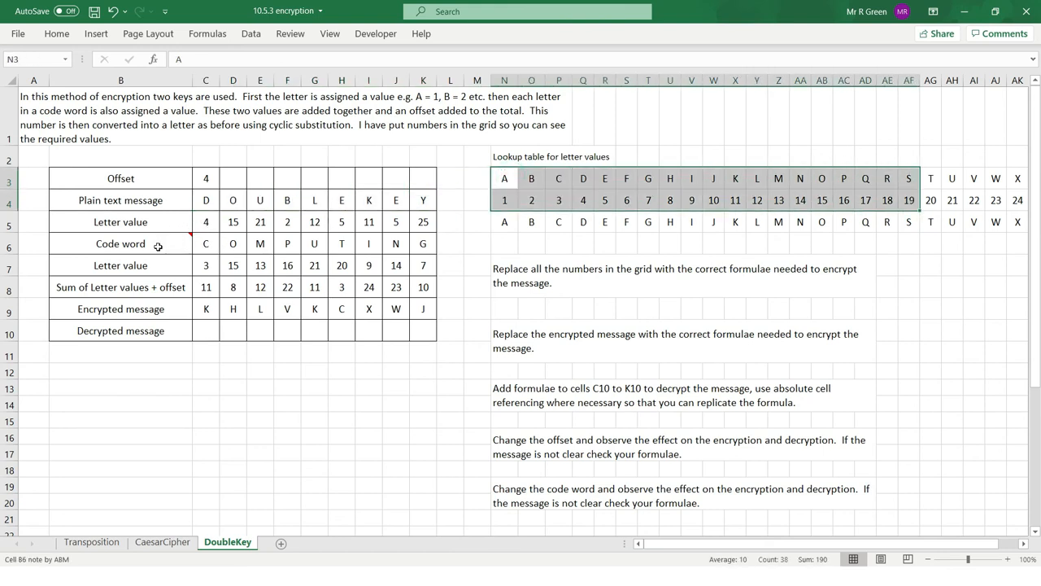
left_click(212, 244)
left_click_drag(212, 244, 396, 244)
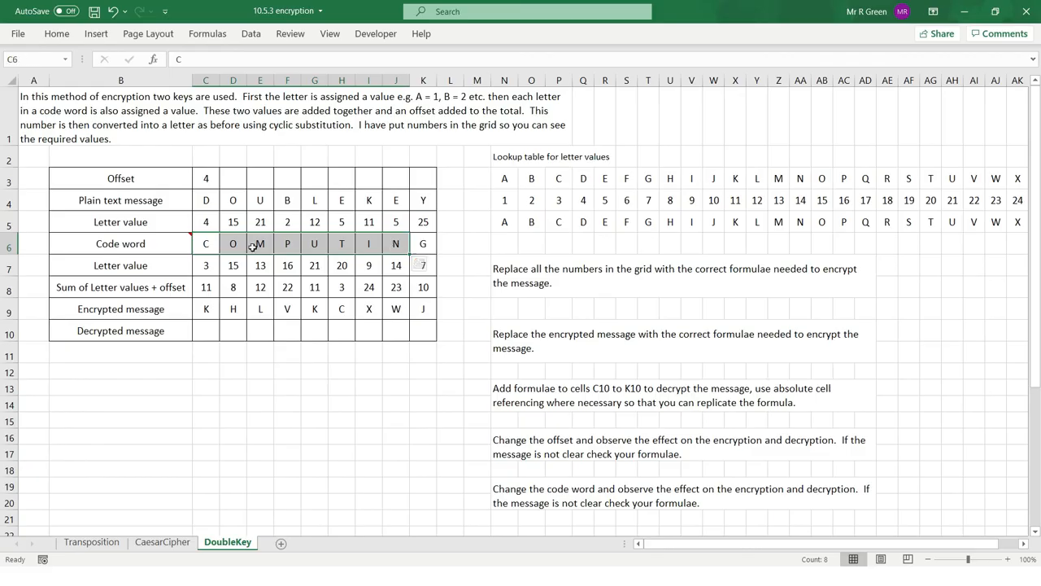
mouse_move(150, 242)
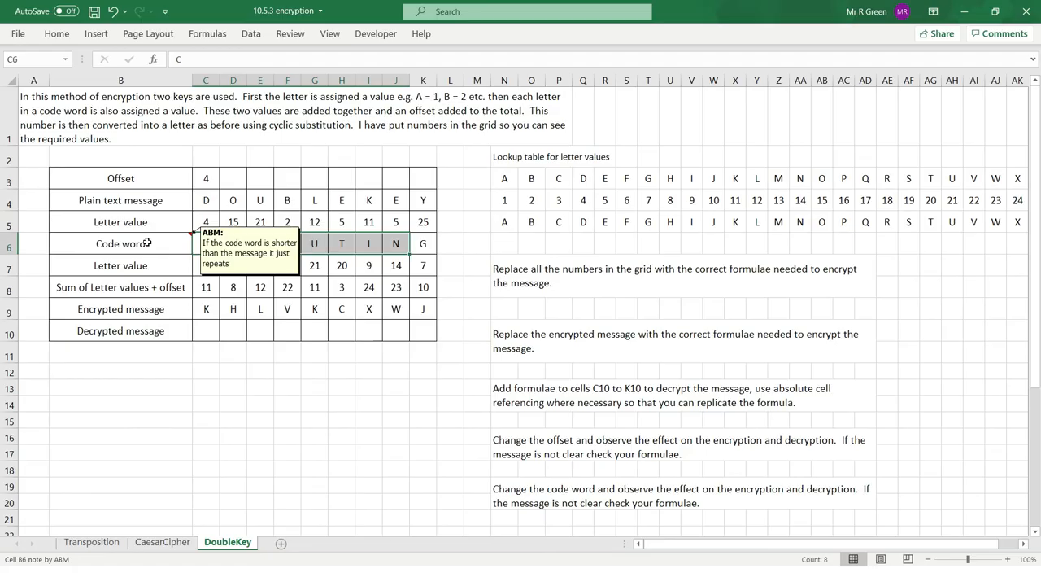
left_click(388, 249)
left_click_drag(210, 246, 286, 244)
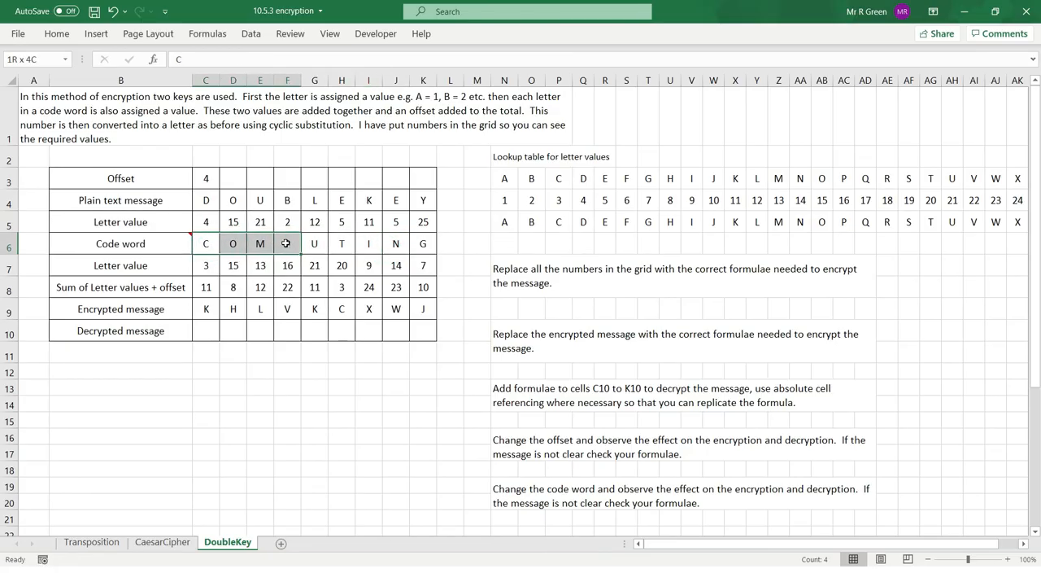
left_click_drag(210, 246, 423, 244)
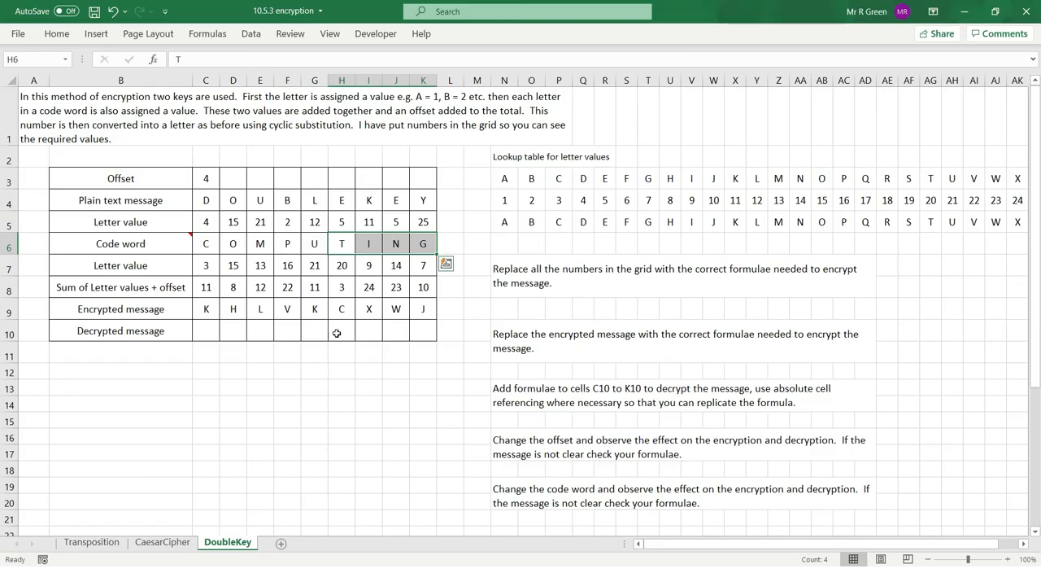
Examine how the message letter values, code word letter values and offset combine into the sum row.
left_click_drag(206, 200, 422, 220)
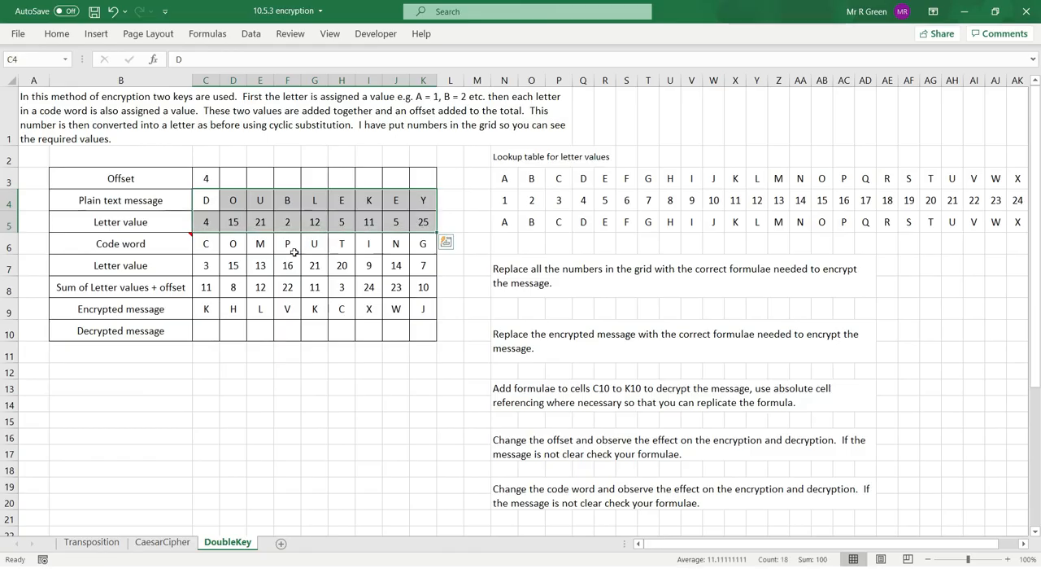
left_click_drag(206, 243, 425, 265)
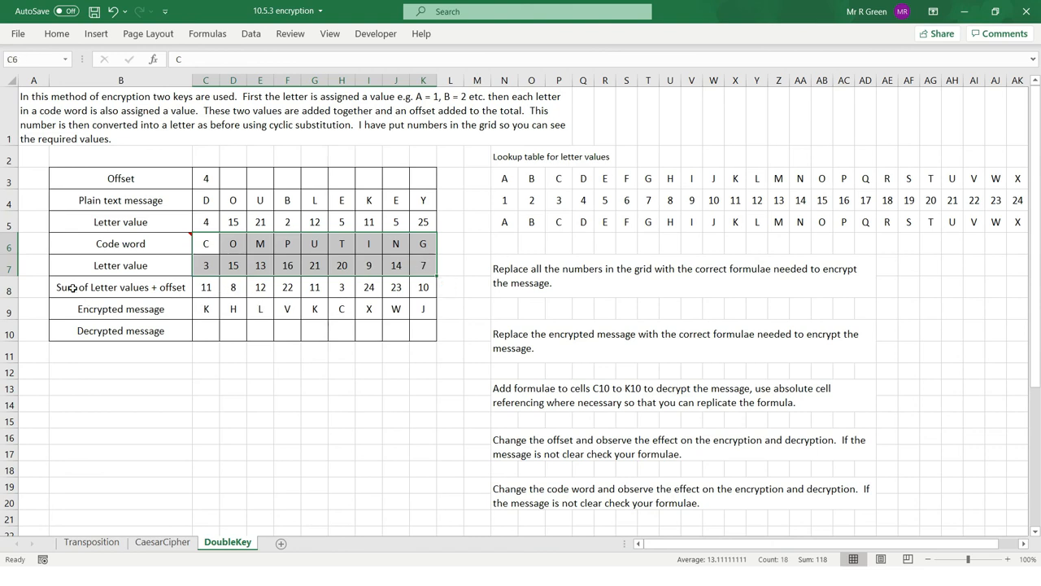
left_click(203, 222)
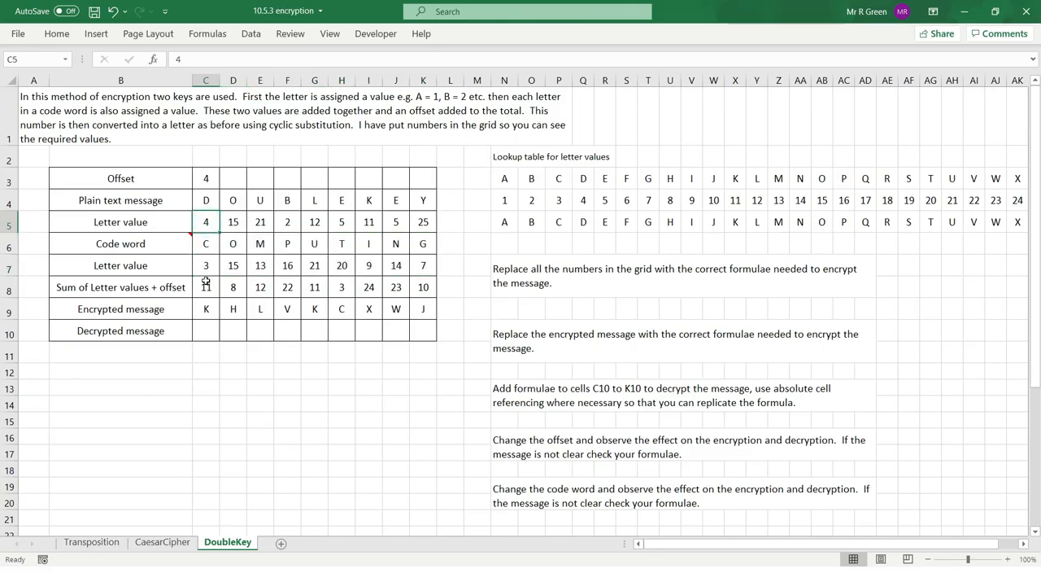
left_click(209, 265)
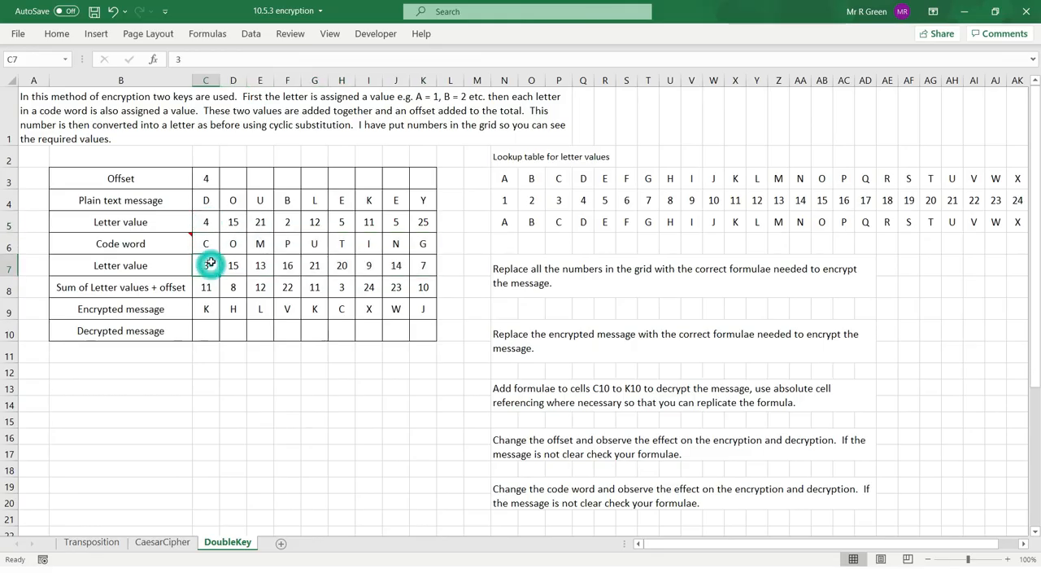
left_click(207, 178)
type("4")
key("ctrl+Return")
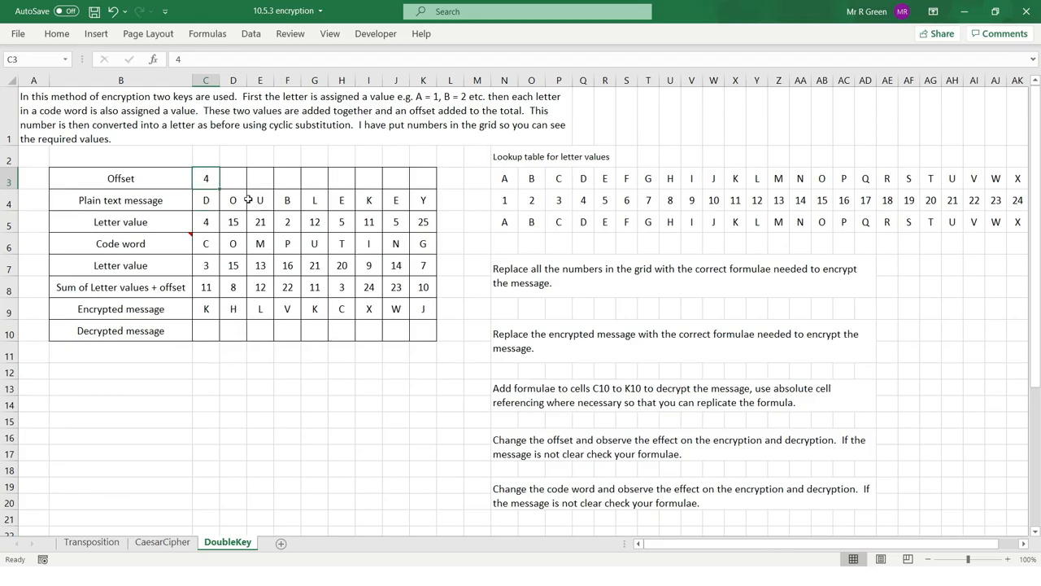
left_click_drag(209, 200, 419, 200)
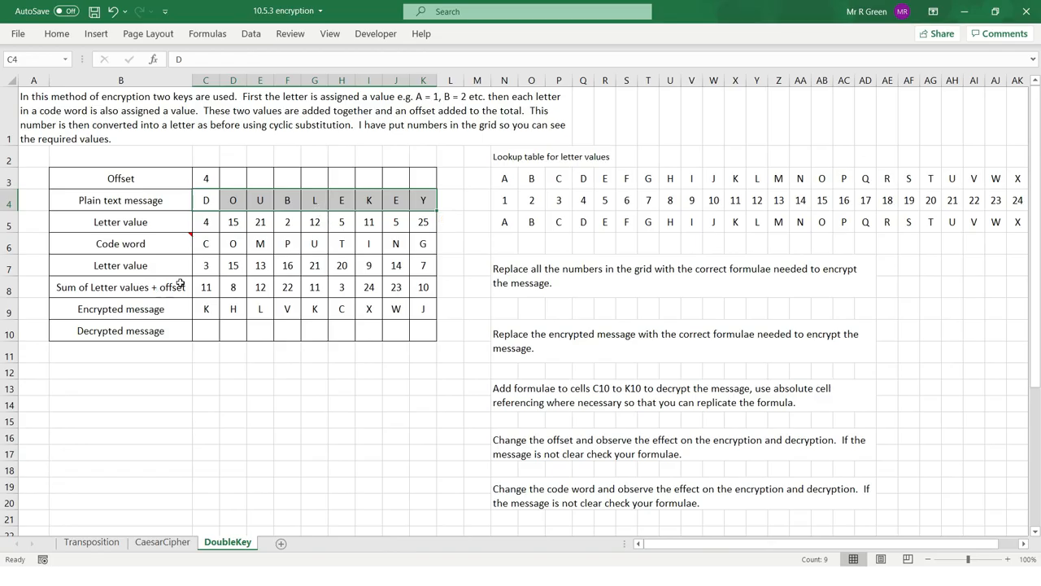
left_click_drag(206, 287, 426, 287)
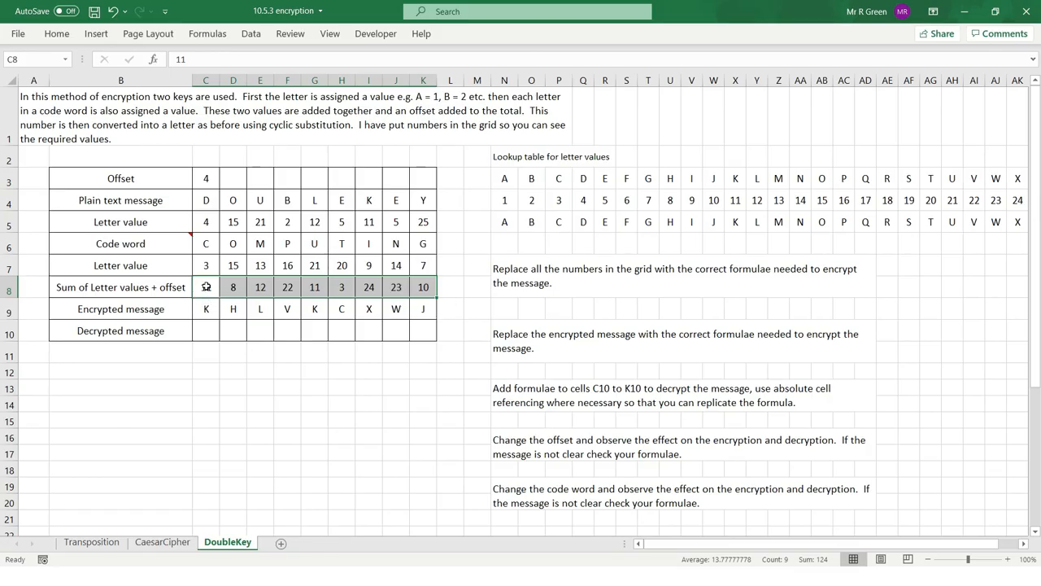
Compare the encrypted message row with the sum row and the lookup table of letter values.
left_click_drag(207, 308, 423, 309)
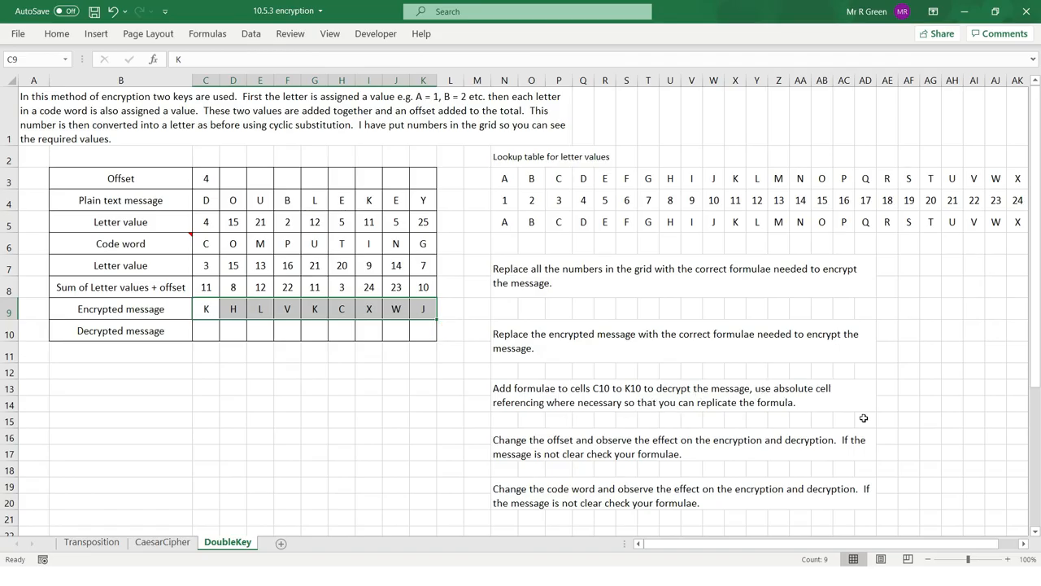
left_click(205, 310)
left_click_drag(205, 309, 423, 310)
left_click_drag(204, 288, 427, 290)
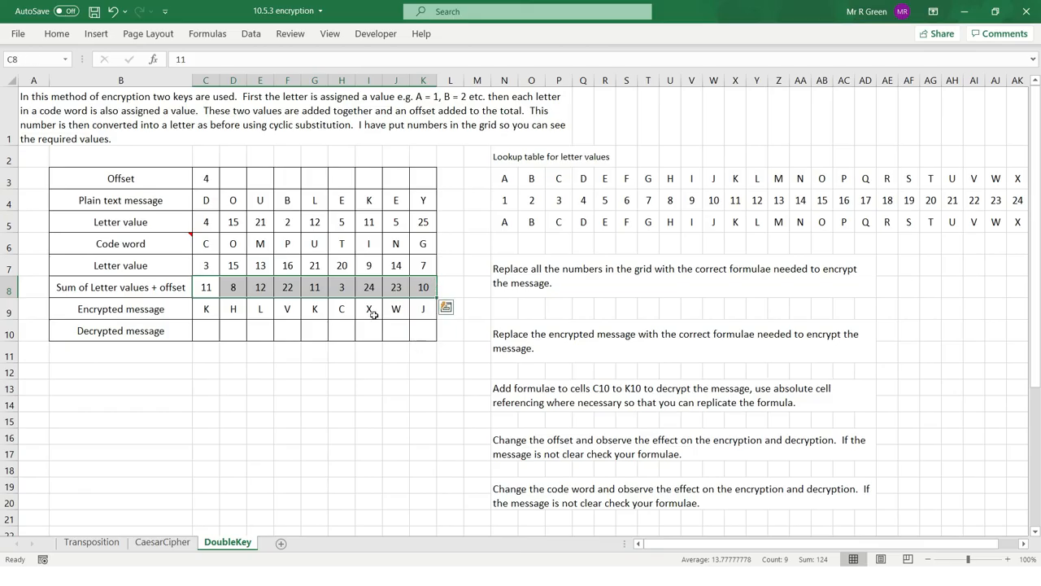
left_click_drag(506, 200, 716, 214)
left_click(559, 222)
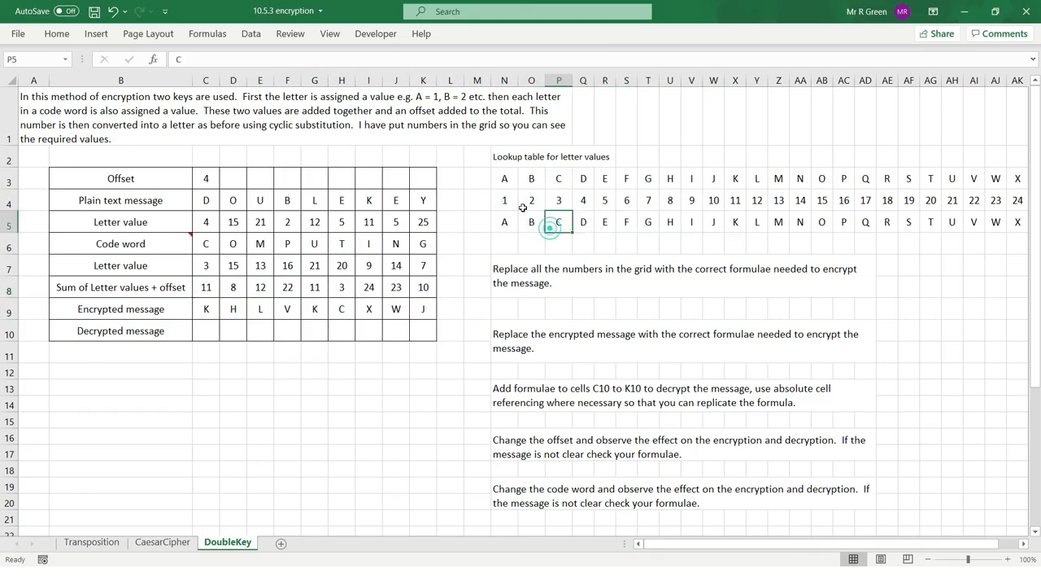
left_click_drag(503, 182, 658, 208)
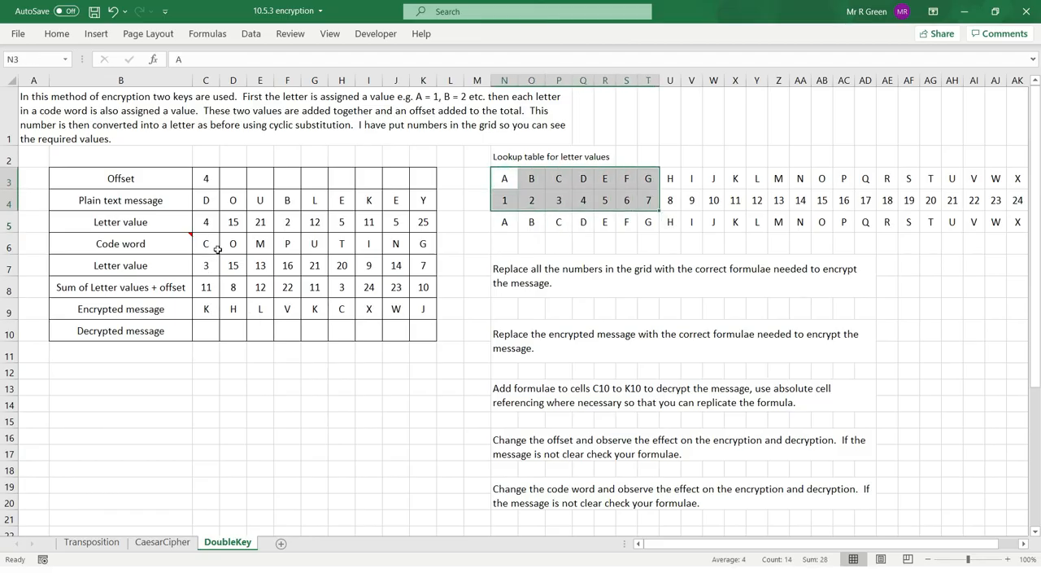
Review the grid's two letter value rows, offset and plain text message alongside the letter-to-number and number-to-letter lookup rows.
left_click_drag(206, 265, 424, 267)
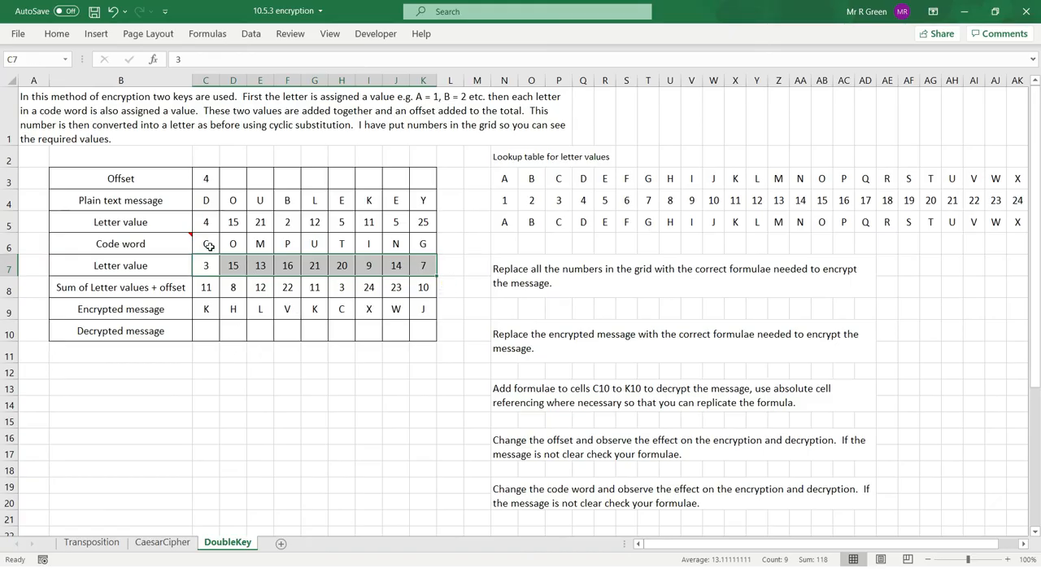
left_click_drag(207, 222, 342, 221)
left_click_drag(324, 221, 318, 221)
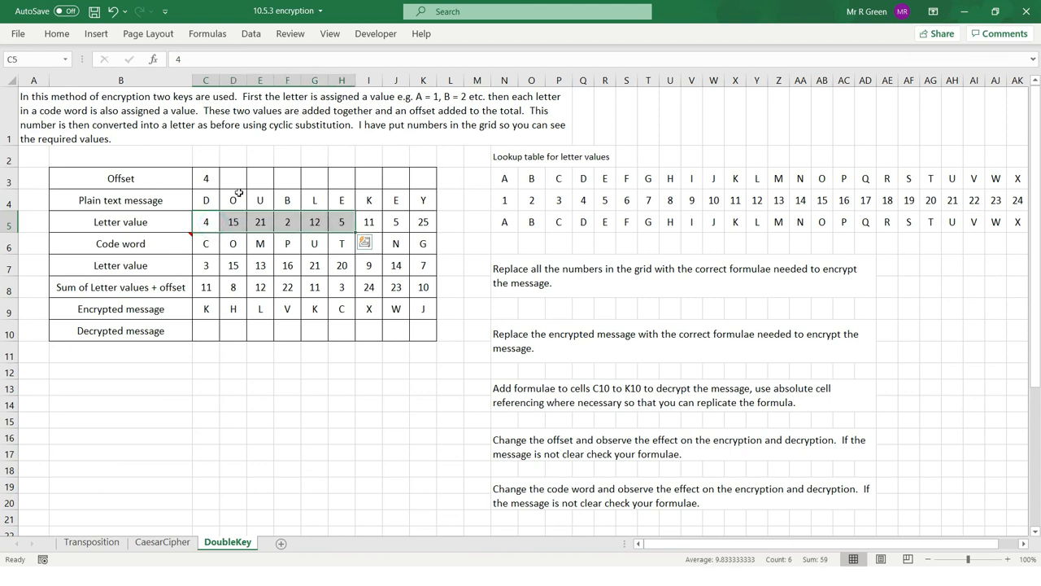
left_click(207, 178)
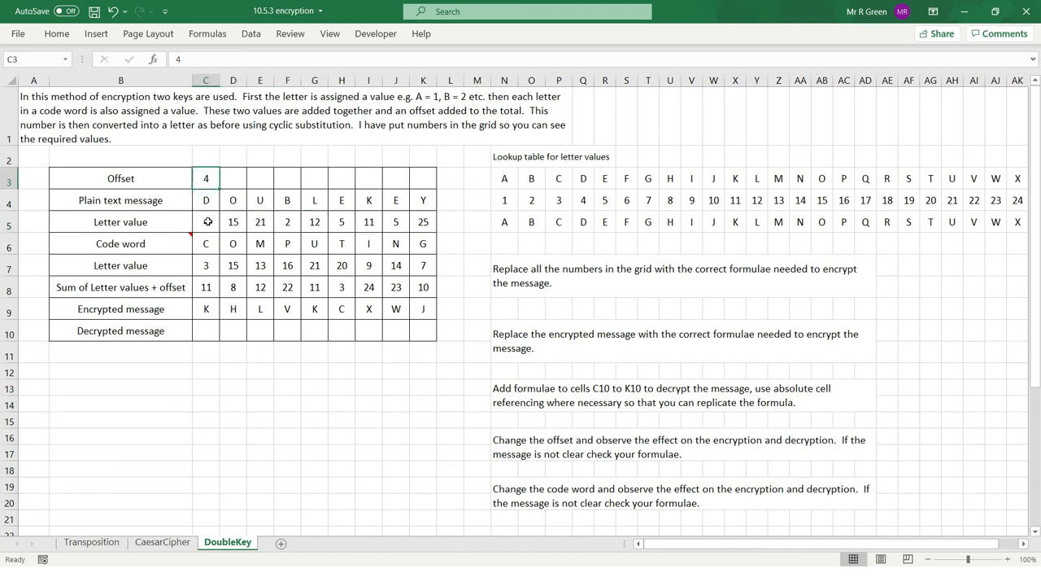
left_click_drag(207, 200, 423, 201)
left_click_drag(504, 178, 559, 179)
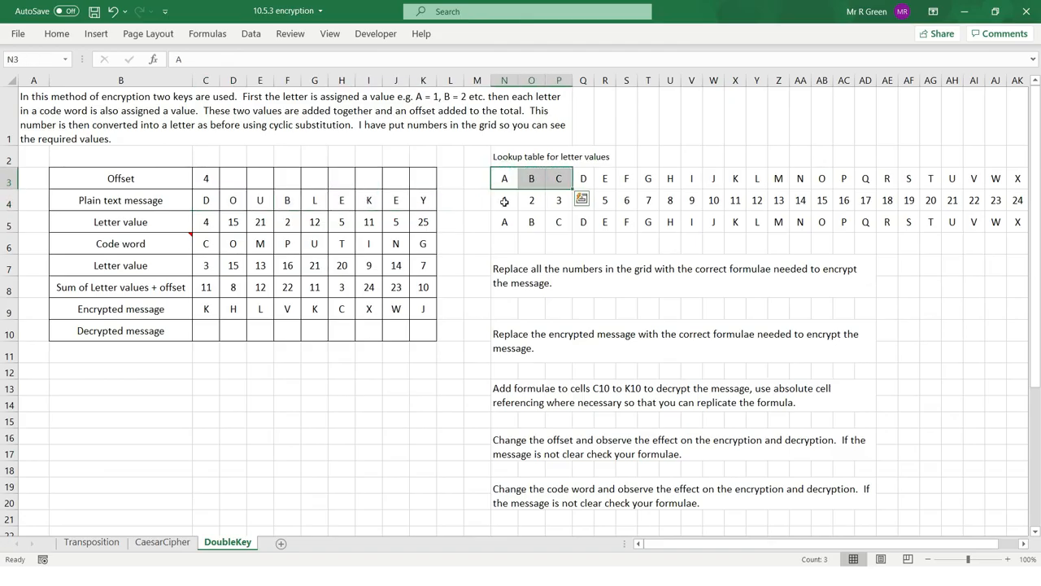
left_click_drag(504, 202, 691, 221)
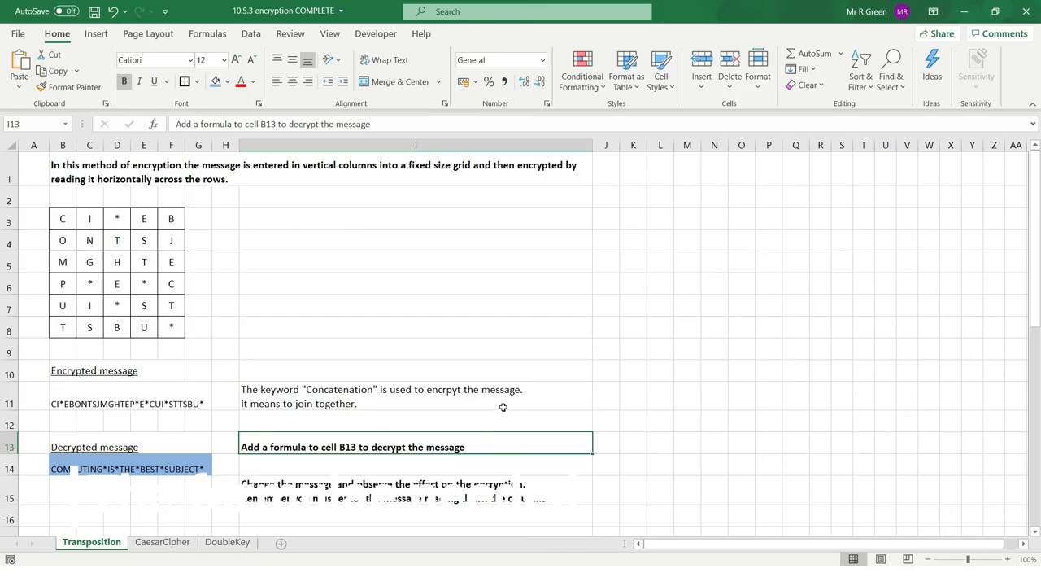
In the 10.5.3 encryption COMPLETE workbook, inspect the CONCATENATE formula for the decrypted message in B14 of the Transposition sheet.
left_click(122, 470)
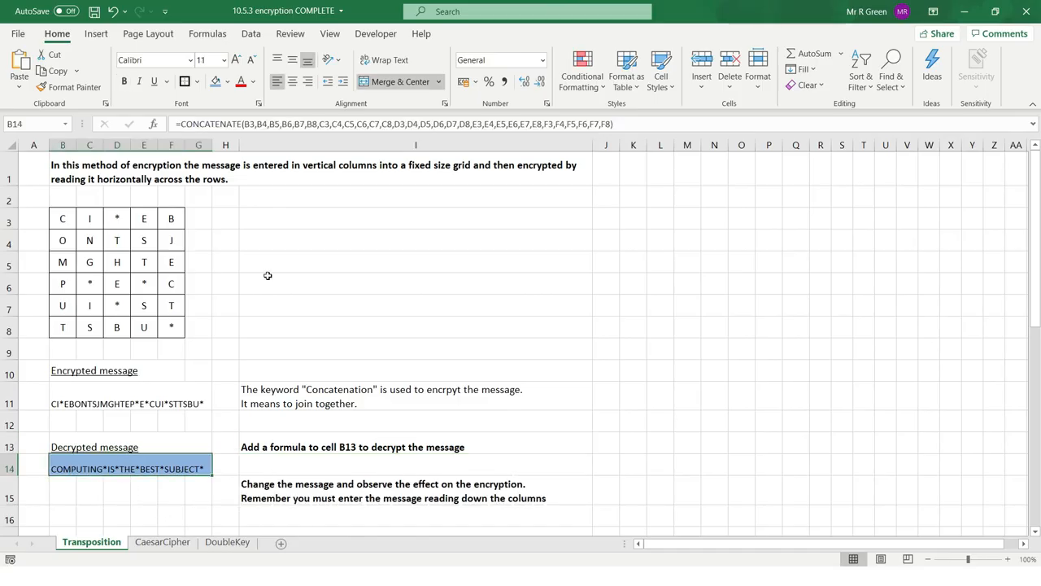
left_click_drag(177, 124, 657, 124)
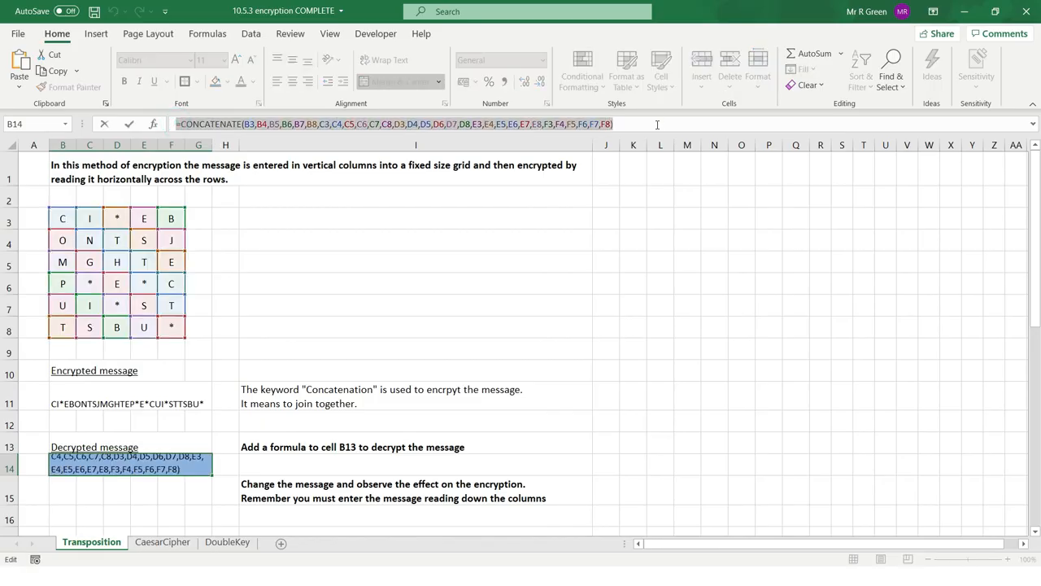
left_click(175, 547)
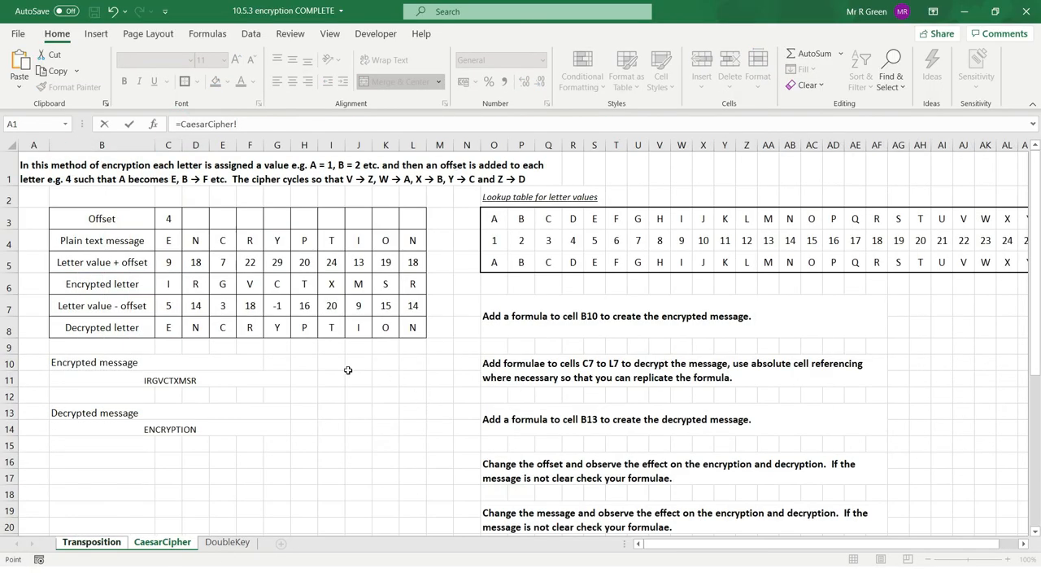
left_click(166, 285)
key("Return")
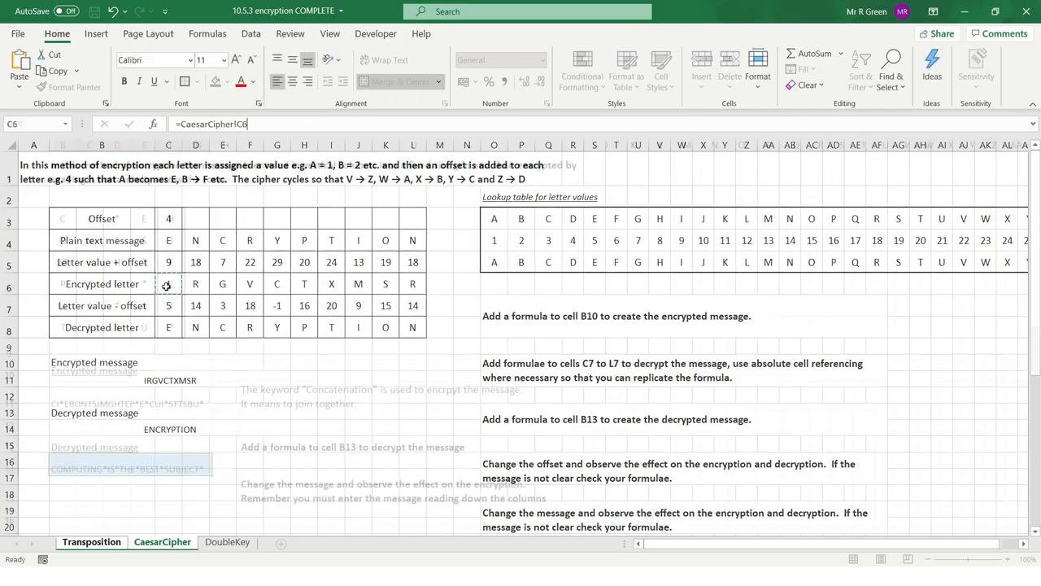
On the CaesarCipher sheet, inspect the LOOKUP minus offset formula in C7 and the IF formula for the decrypted letter in C8.
left_click(175, 547)
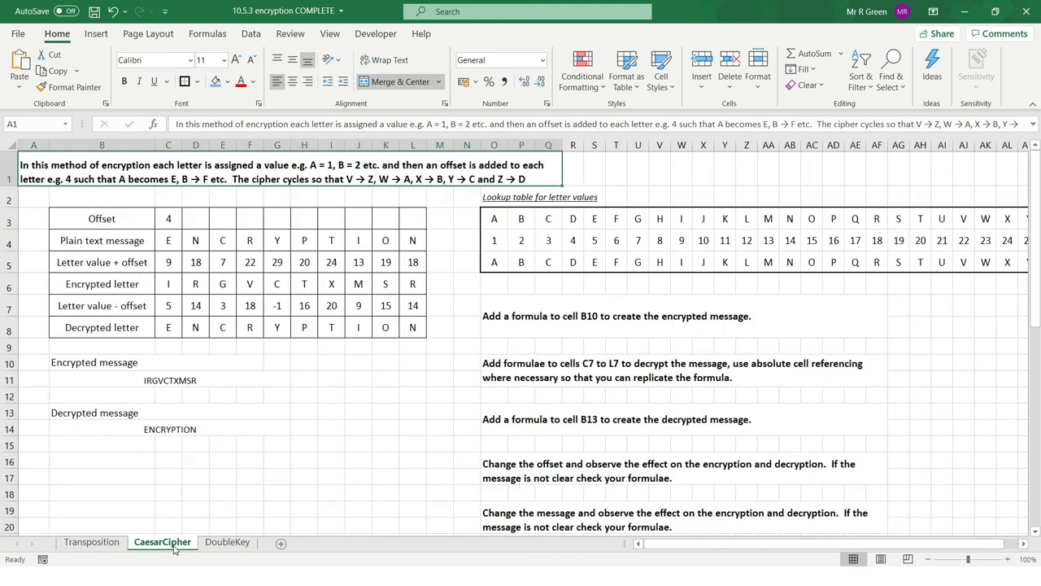
left_click(173, 310)
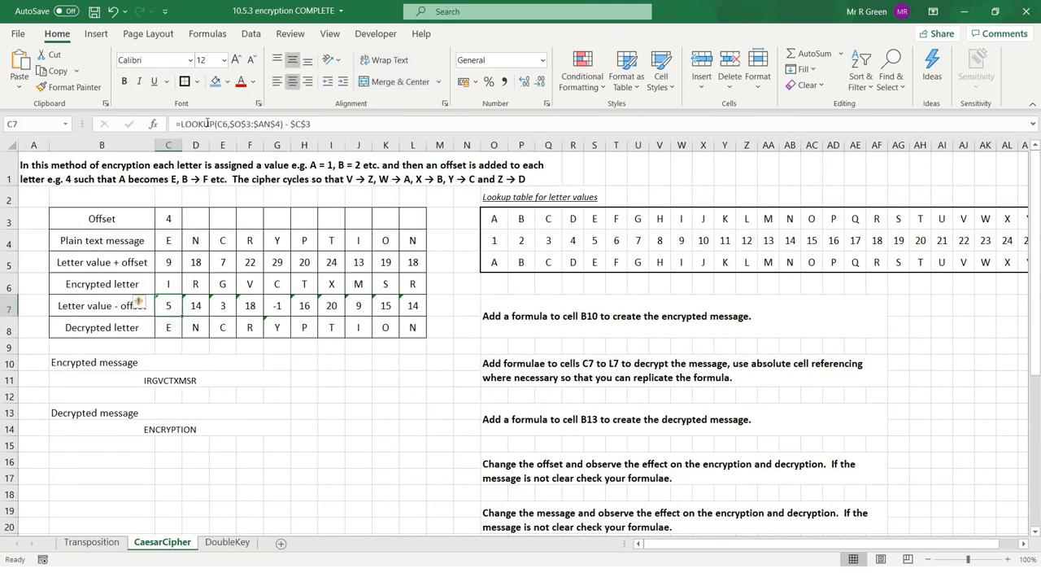
left_click_drag(182, 125, 352, 120)
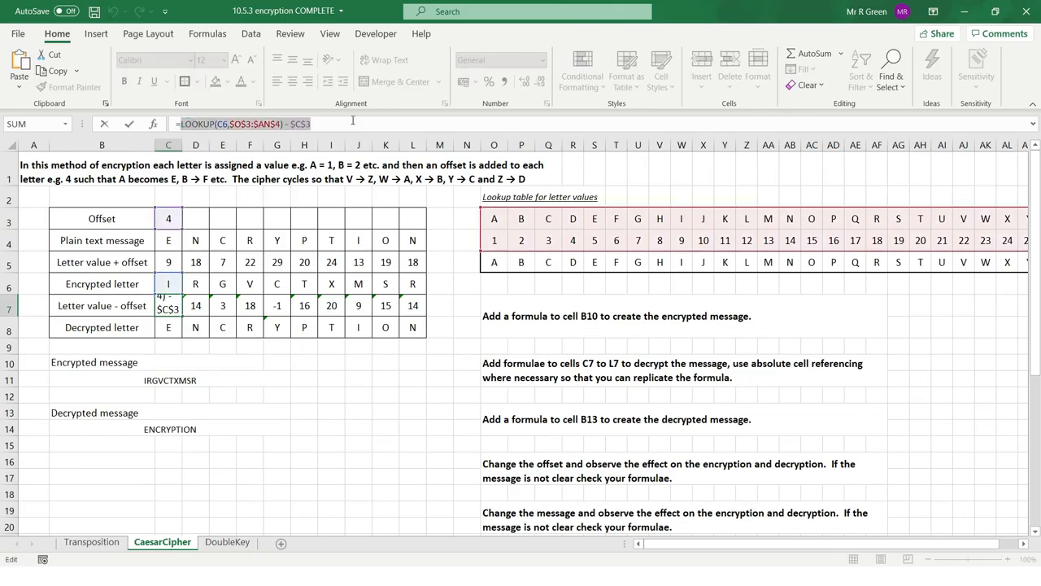
key("Escape")
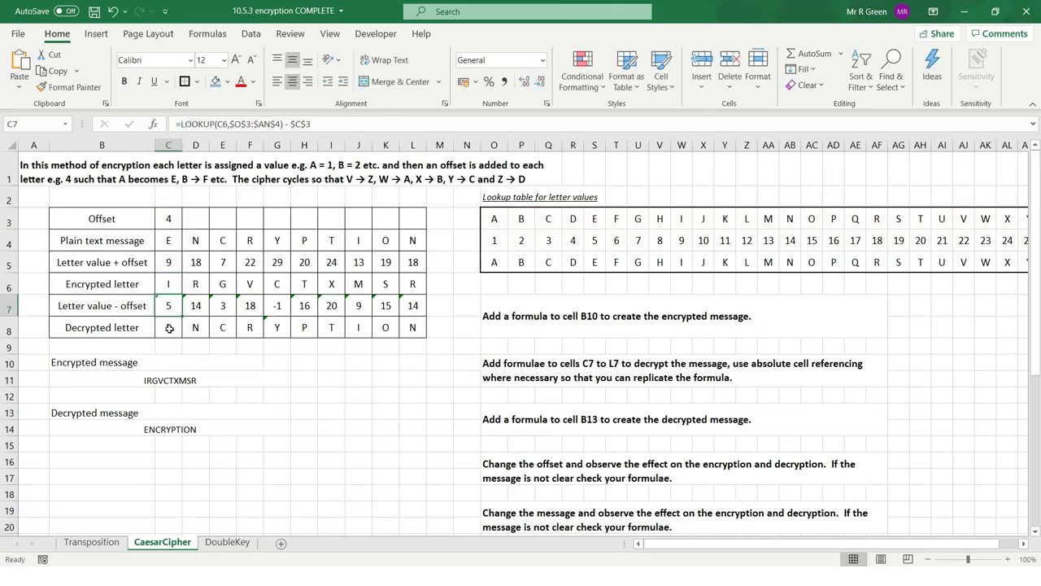
key("Return")
left_click_drag(177, 124, 484, 114)
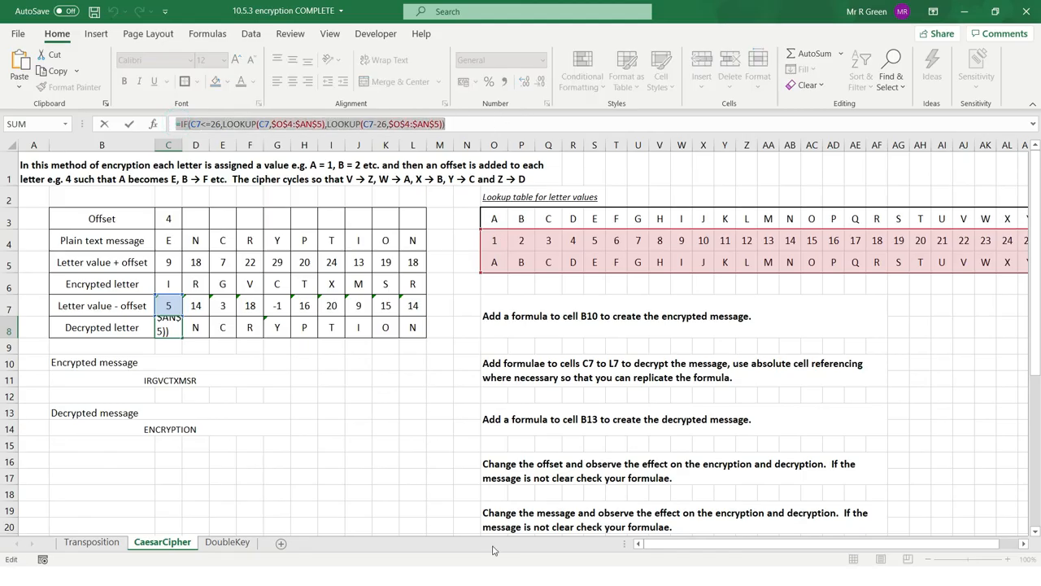